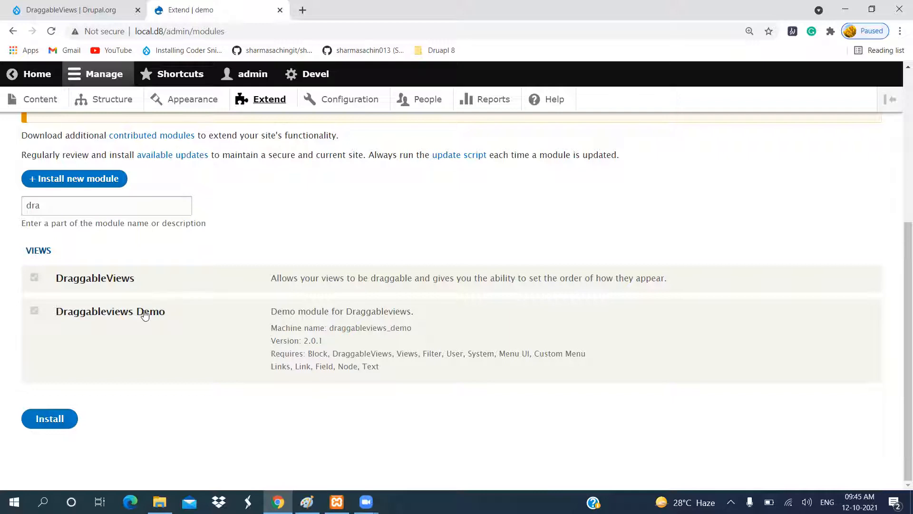
Open the site's Views list in a new tab and find "demo" on that page
{"action": "middle_click", "coordinate": [117, 111]}
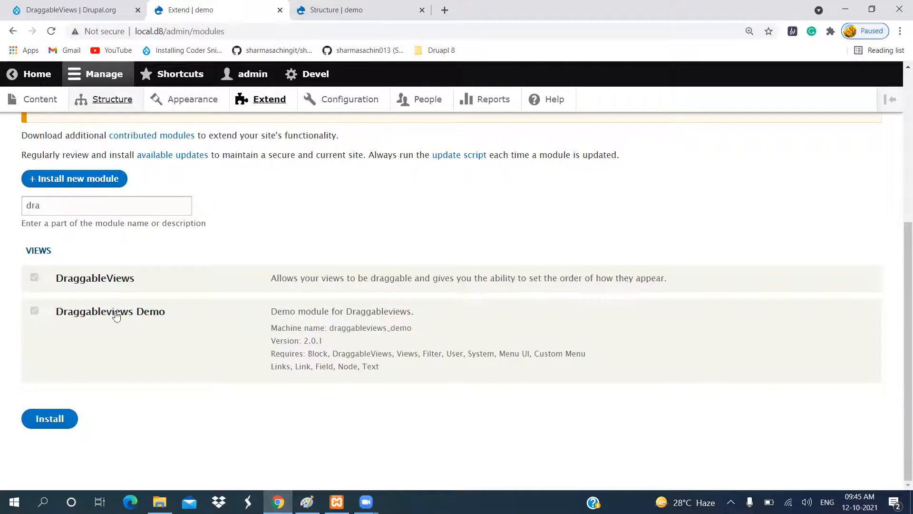
{"action": "left_click", "coordinate": [352, 9]}
{"action": "scroll", "coordinate": [365, 342], "scroll_direction": "down", "scroll_amount": 3}
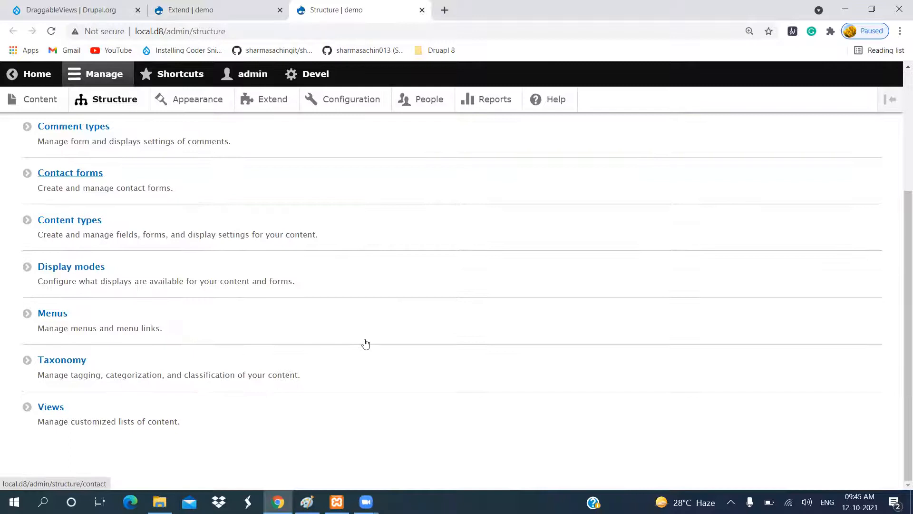
{"action": "left_click", "coordinate": [47, 407]}
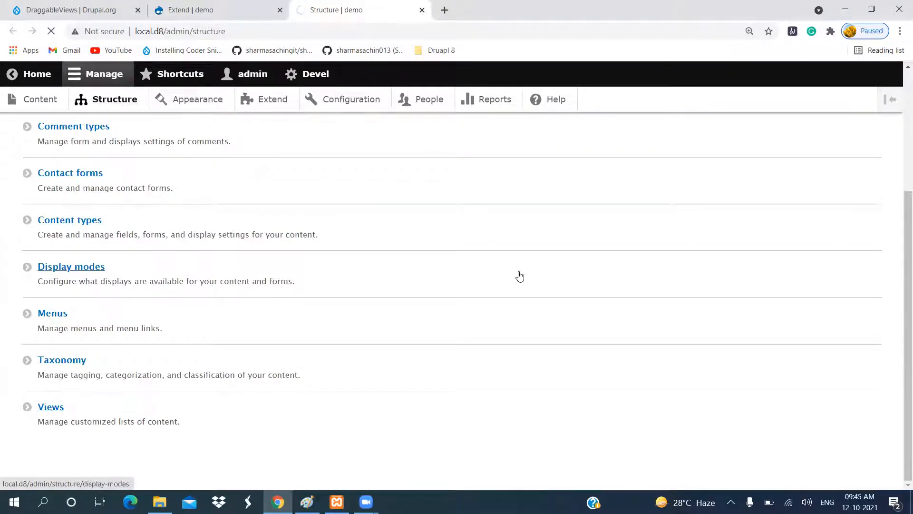
{"action": "key", "text": "ctrl+f"}
{"action": "type", "text": "demo"}
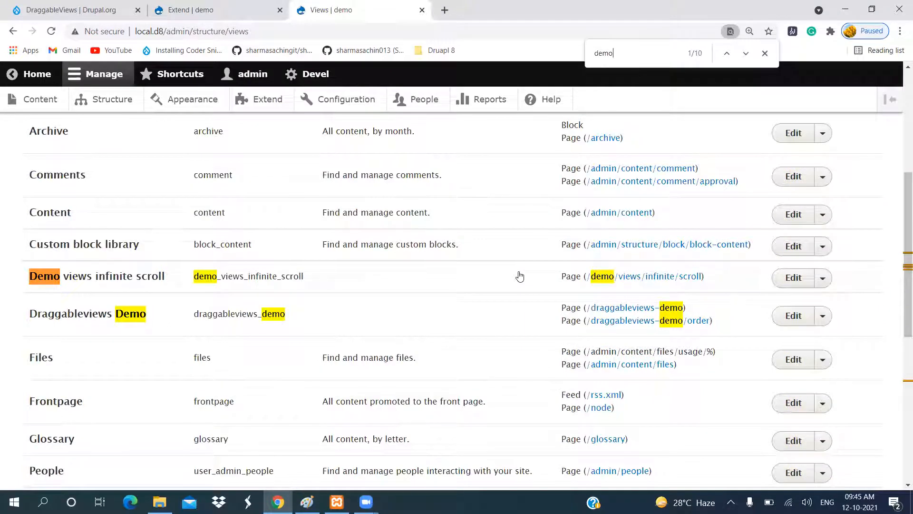
Open the Draggableviews Demo view for editing in its own tab and close the extra Order Page tab
{"action": "middle_click", "coordinate": [804, 316]}
{"action": "middle_click", "coordinate": [796, 316]}
{"action": "left_click", "coordinate": [523, 10]}
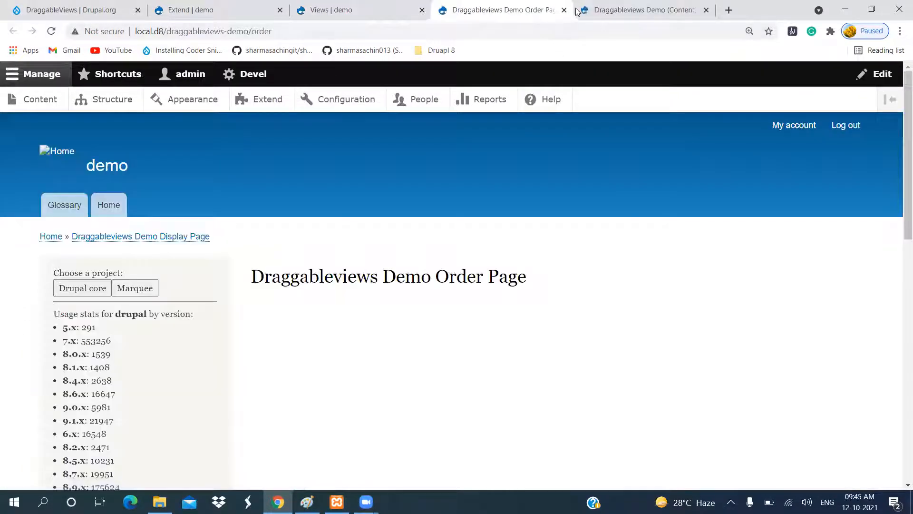
{"action": "left_click", "coordinate": [564, 10]}
{"action": "scroll", "coordinate": [503, 204], "scroll_direction": "down", "scroll_amount": 3}
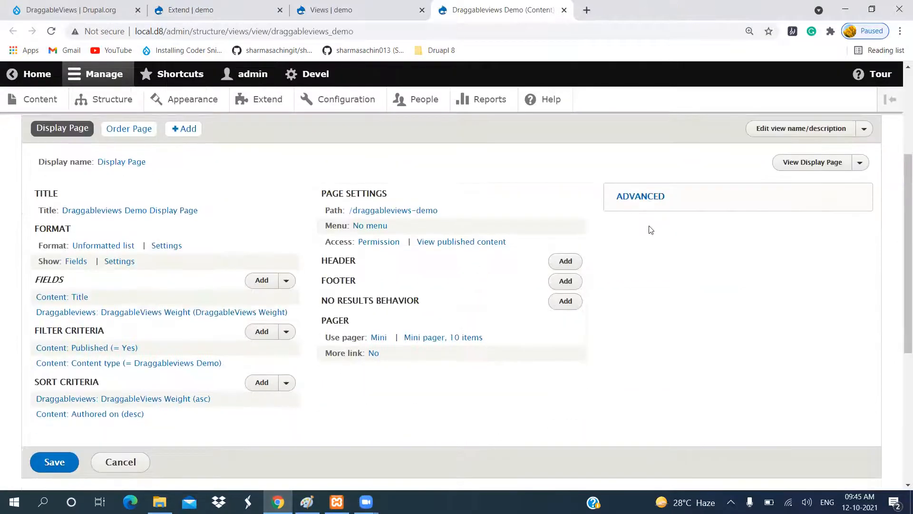
Expand the advanced settings of the Display Page display and review its configuration
{"action": "left_click", "coordinate": [642, 197]}
{"action": "scroll", "coordinate": [220, 309], "scroll_direction": "down", "scroll_amount": 6}
{"action": "scroll", "coordinate": [223, 313], "scroll_direction": "up", "scroll_amount": 6}
{"action": "scroll", "coordinate": [221, 312], "scroll_direction": "down", "scroll_amount": 6}
{"action": "scroll", "coordinate": [221, 312], "scroll_direction": "up", "scroll_amount": 10}
{"action": "scroll", "coordinate": [220, 309], "scroll_direction": "down", "scroll_amount": 3}
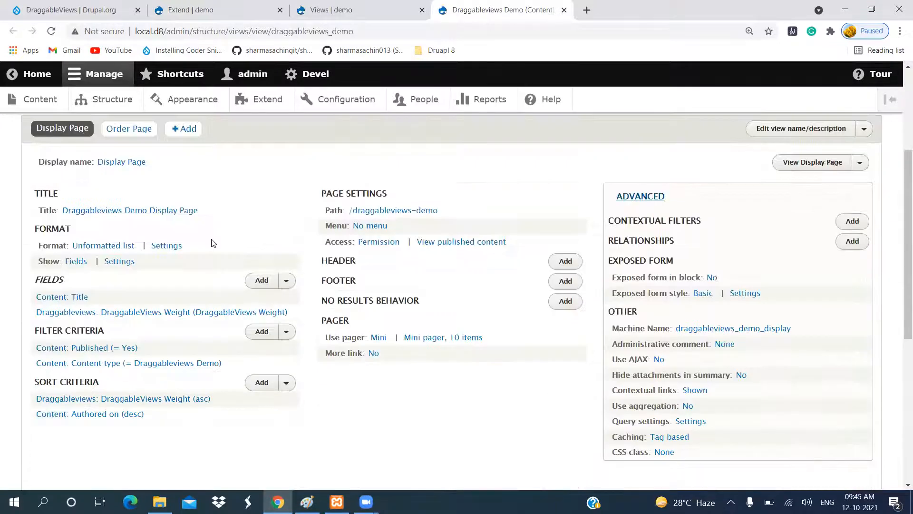
Switch to the Order Page display and examine its fields, filters, sort criteria and preview
{"action": "left_click", "coordinate": [129, 129]}
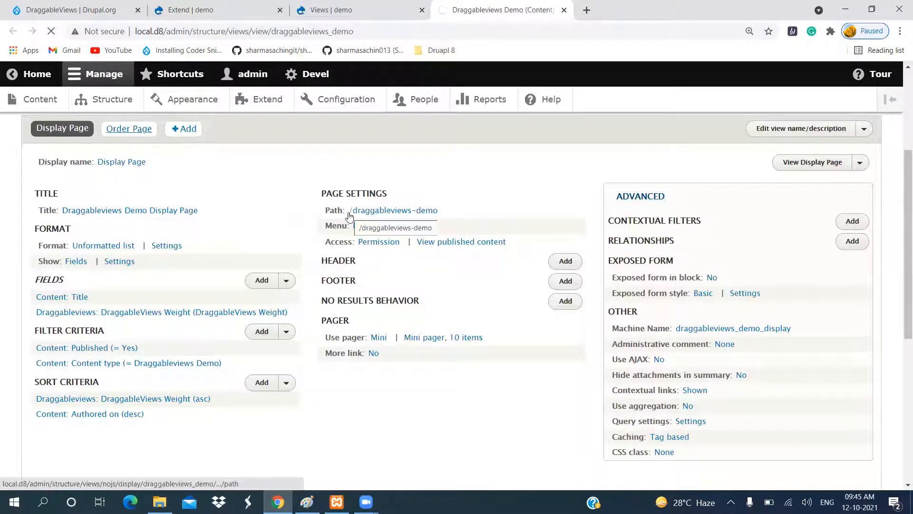
{"action": "scroll", "coordinate": [209, 295], "scroll_direction": "down", "scroll_amount": 4}
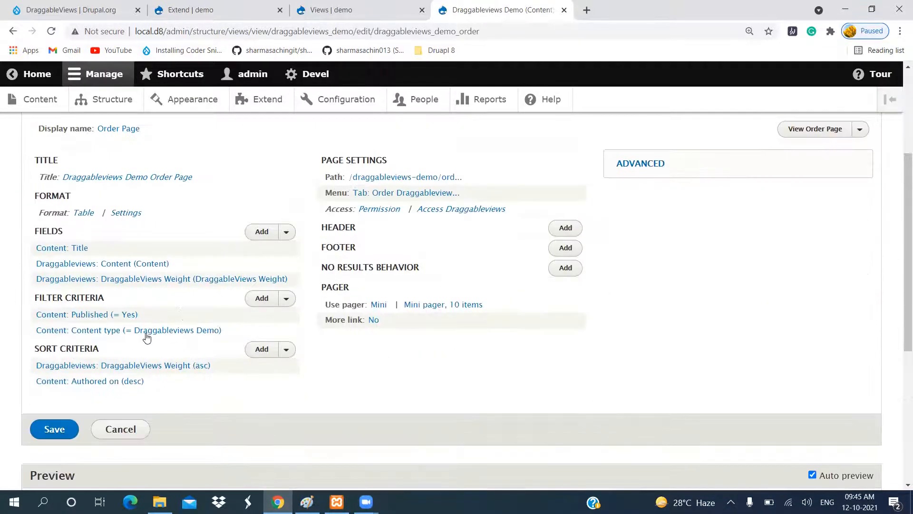
{"action": "scroll", "coordinate": [142, 335], "scroll_direction": "down", "scroll_amount": 4}
{"action": "scroll", "coordinate": [240, 213], "scroll_direction": "down", "scroll_amount": 2}
{"action": "scroll", "coordinate": [240, 212], "scroll_direction": "up", "scroll_amount": 6}
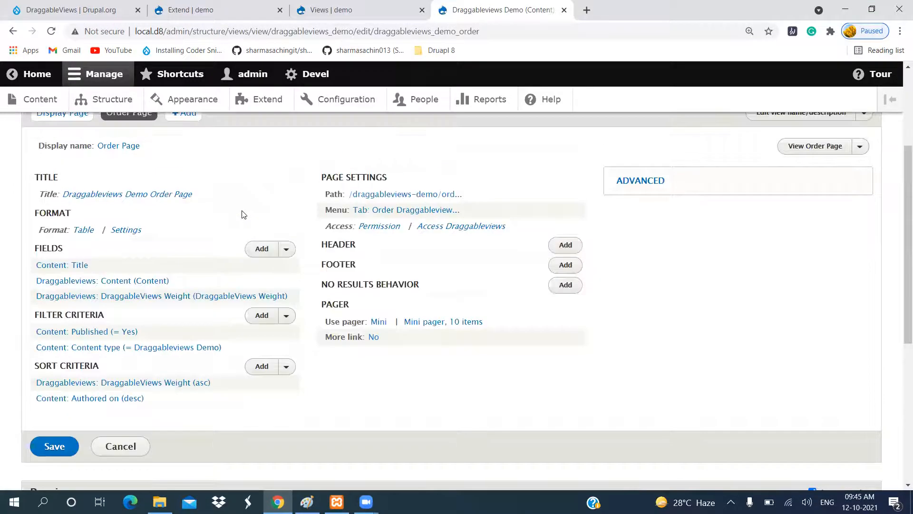
Add a Content type filter criterion for Article, applied to all displays
{"action": "scroll", "coordinate": [252, 300], "scroll_direction": "down", "scroll_amount": 4}
{"action": "left_click", "coordinate": [261, 138]}
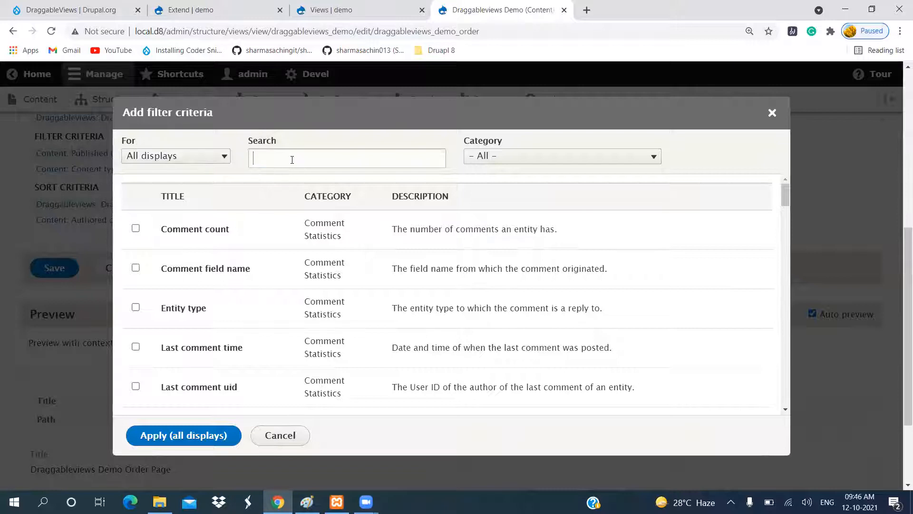
{"action": "left_click", "coordinate": [292, 159]}
{"action": "type", "text": "ar"}
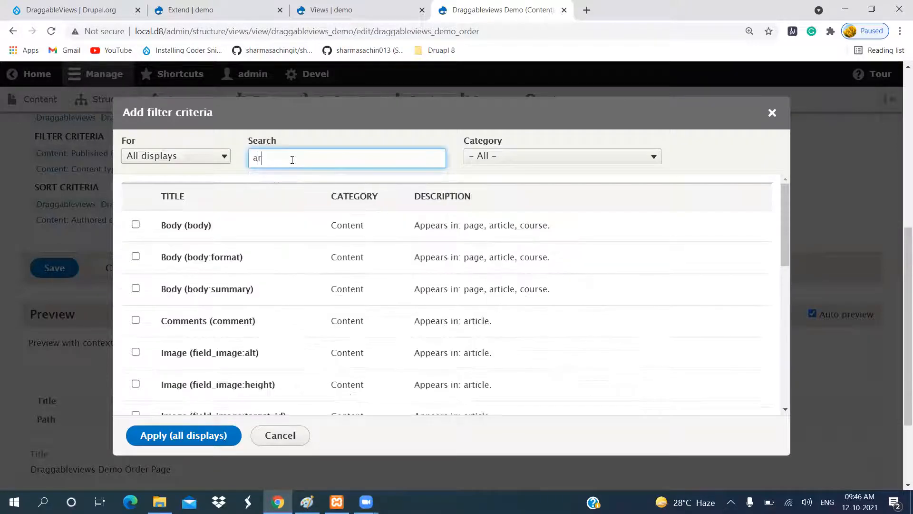
{"action": "key", "text": "BackSpace"}
{"action": "key", "text": "BackSpace"}
{"action": "type", "text": "type"}
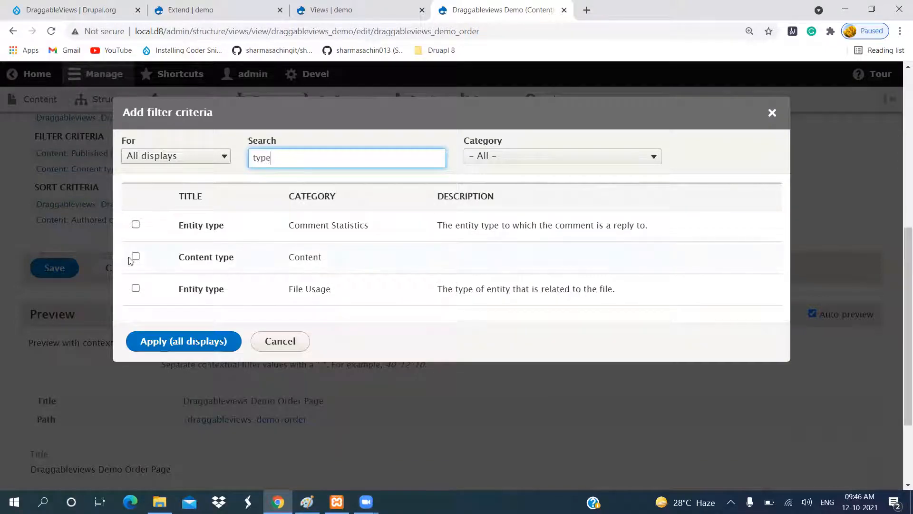
{"action": "left_click", "coordinate": [135, 257]}
{"action": "left_click", "coordinate": [236, 348]}
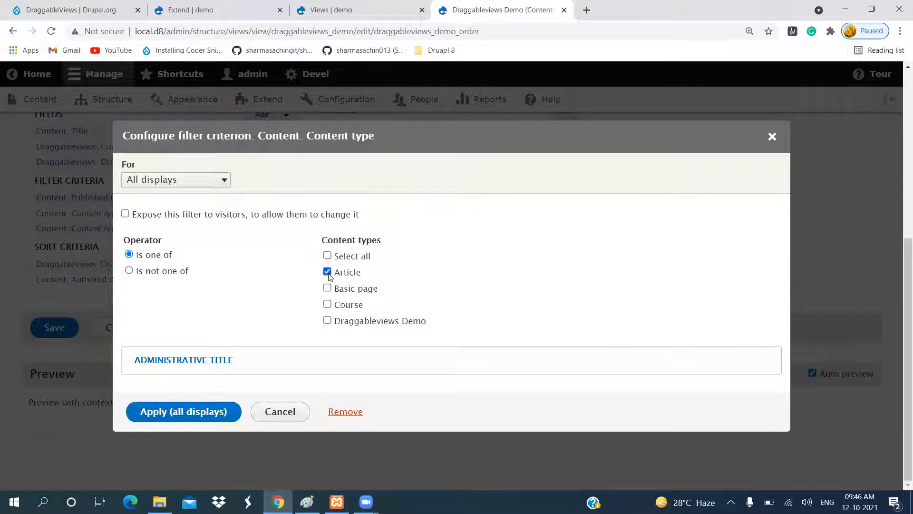
{"action": "left_click", "coordinate": [190, 411]}
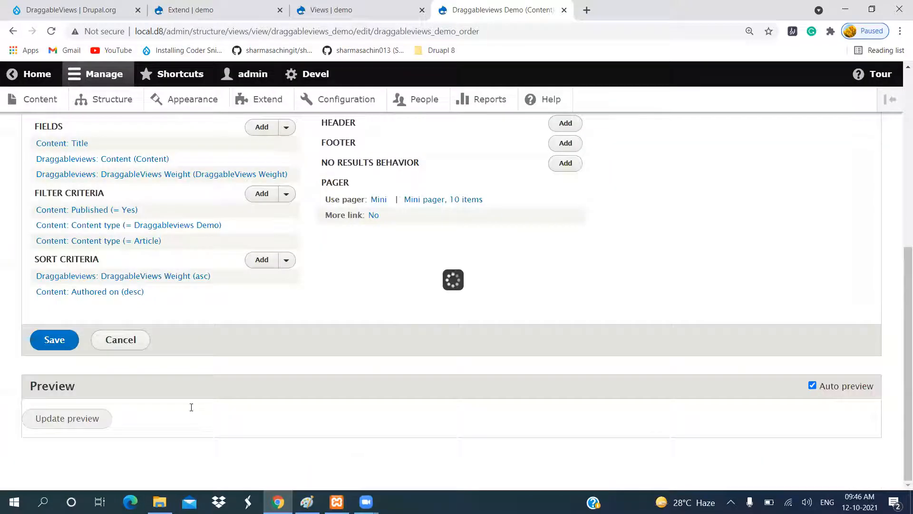
{"action": "scroll", "coordinate": [219, 407], "scroll_direction": "down", "scroll_amount": 4}
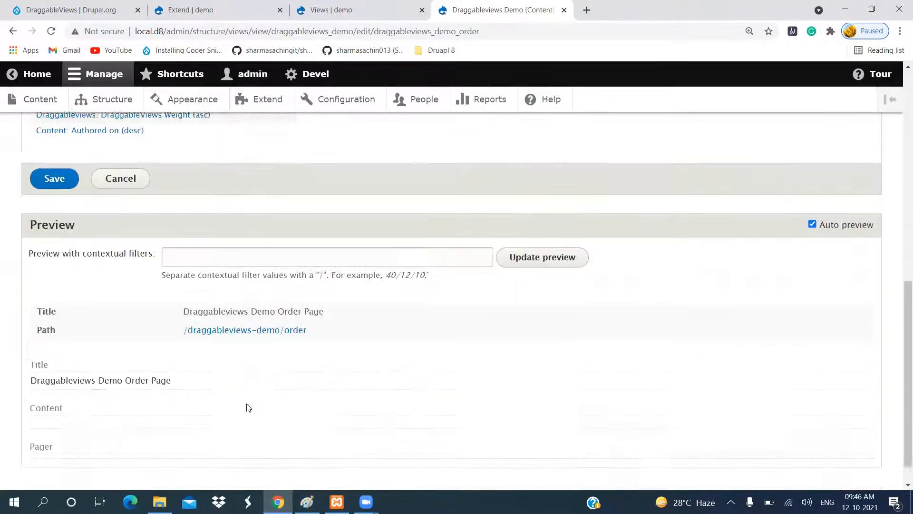
Remove the Content type filter criterion that is limited to Draggableviews Demo
{"action": "left_click", "coordinate": [547, 228]}
{"action": "scroll", "coordinate": [506, 294], "scroll_direction": "up", "scroll_amount": 5}
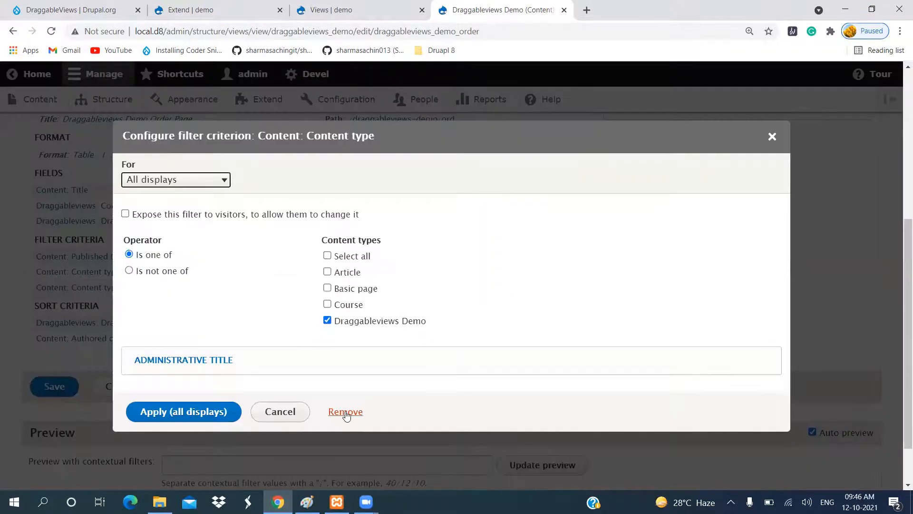
{"action": "left_click", "coordinate": [347, 409]}
Reorder the preview rows to start with Aliquam Amet Appellatio Luctus Ymo, Nutus Populus and Facilisis Pertineo Sagaciter Veniam
{"action": "scroll", "coordinate": [447, 359], "scroll_direction": "down", "scroll_amount": 12}
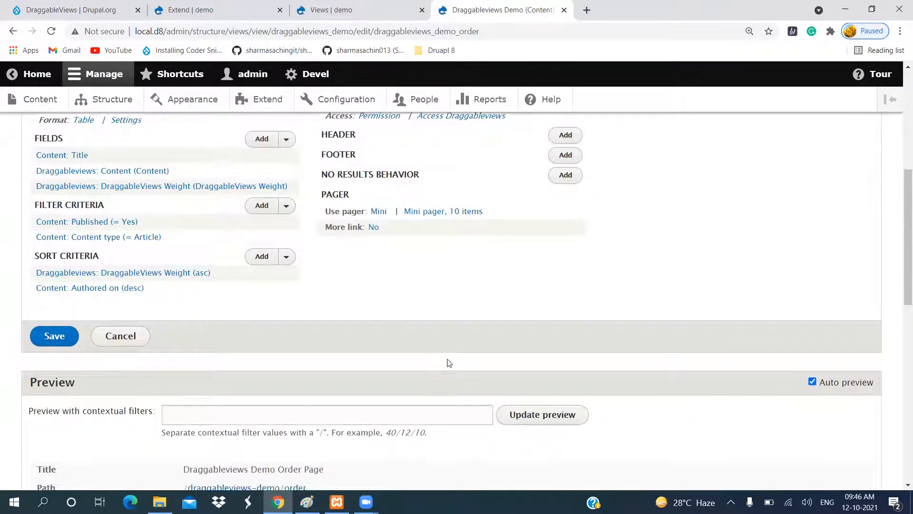
{"action": "scroll", "coordinate": [432, 357], "scroll_direction": "up", "scroll_amount": 4}
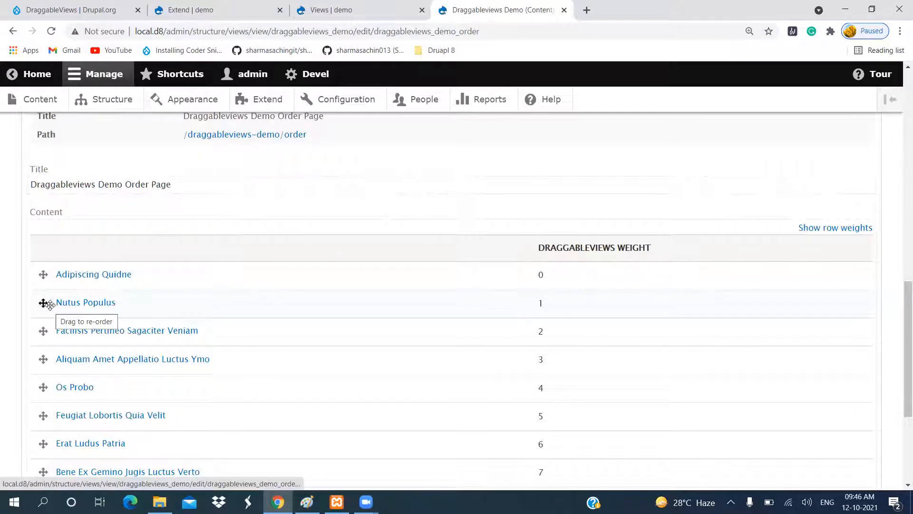
{"action": "left_click_drag", "start_coordinate": [42, 330], "coordinate": [44, 270]}
{"action": "scroll", "coordinate": [65, 312], "scroll_direction": "down", "scroll_amount": 2}
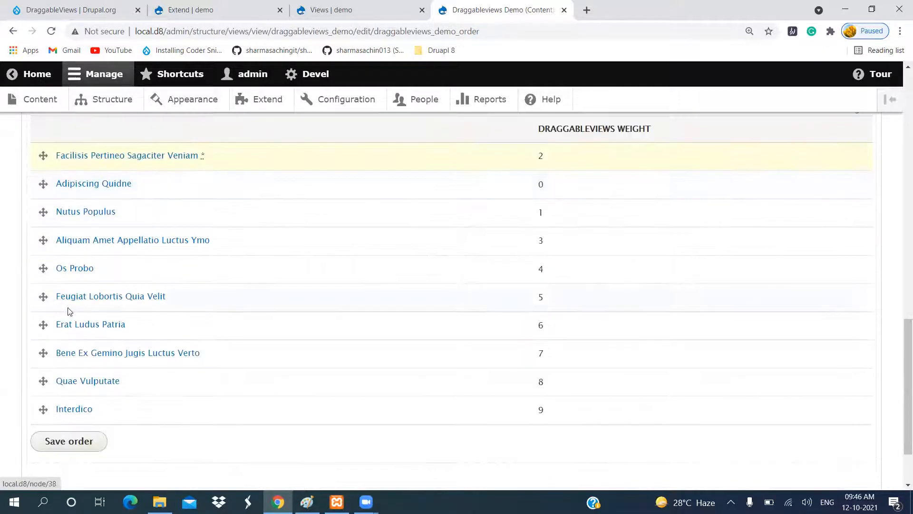
{"action": "left_click_drag", "start_coordinate": [44, 212], "coordinate": [42, 194]}
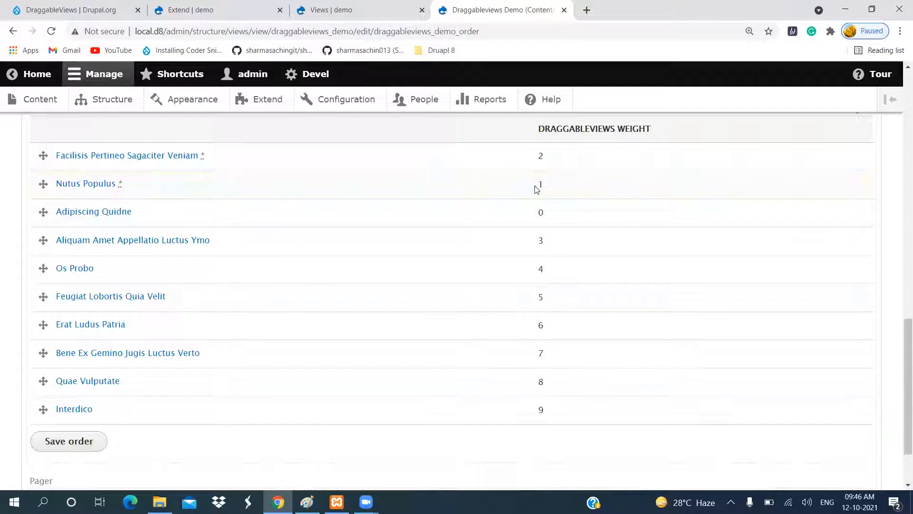
{"action": "left_click_drag", "start_coordinate": [42, 183], "coordinate": [32, 152]}
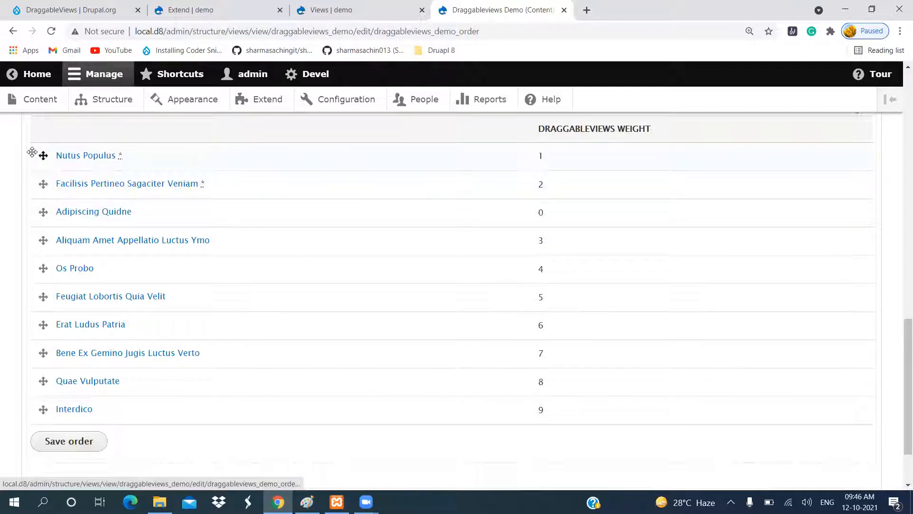
{"action": "left_click_drag", "start_coordinate": [42, 239], "coordinate": [23, 156]}
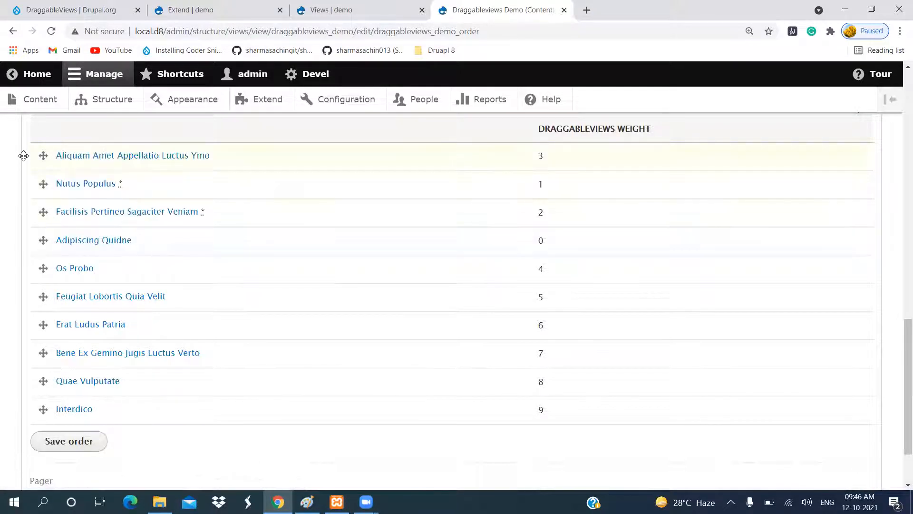
Check the rearranged rows against their weights and save the new row order
{"action": "scroll", "coordinate": [481, 348], "scroll_direction": "down", "scroll_amount": 2}
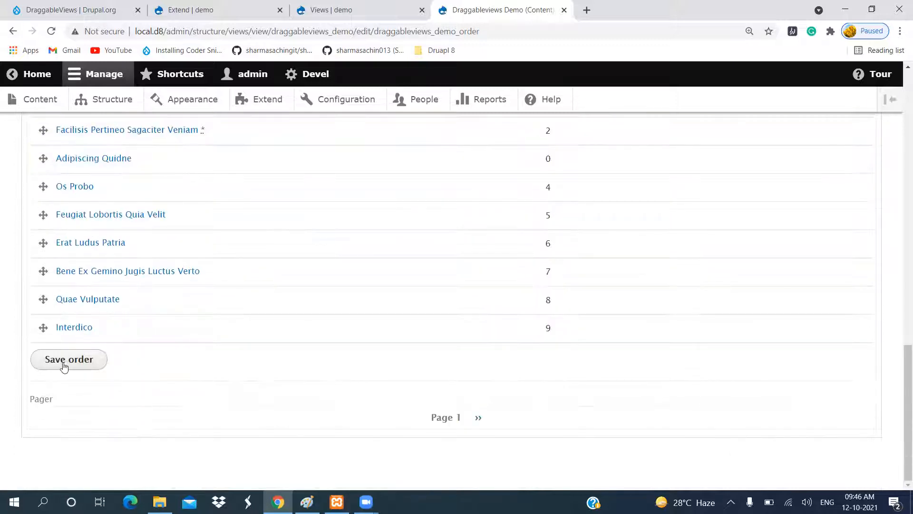
{"action": "scroll", "coordinate": [594, 300], "scroll_direction": "up", "scroll_amount": 3}
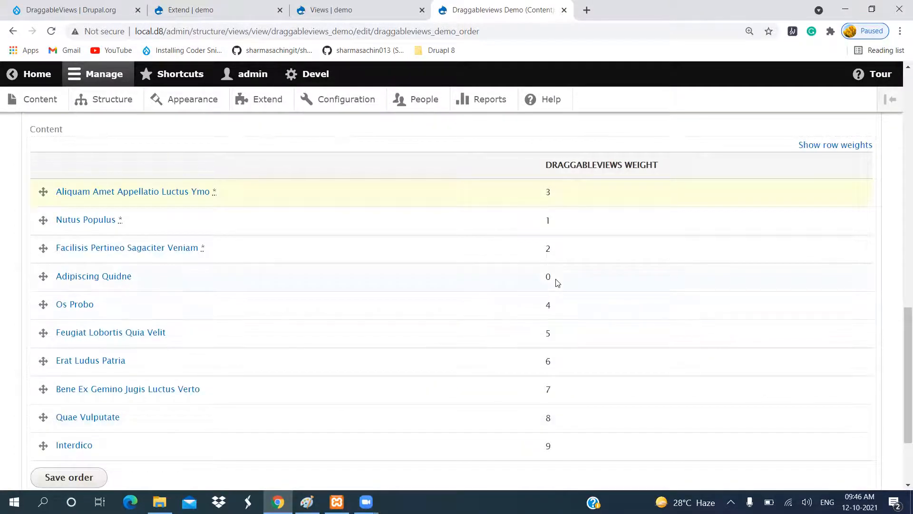
{"action": "scroll", "coordinate": [557, 282], "scroll_direction": "down", "scroll_amount": 3}
{"action": "left_click", "coordinate": [69, 360]}
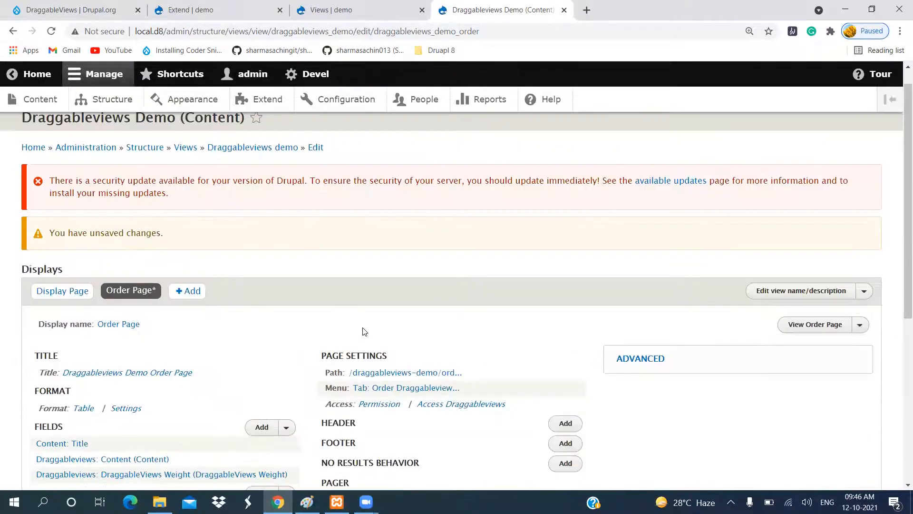
Close the view editor and Views list tabs and open the Structure page in the remaining site tab
{"action": "left_click", "coordinate": [422, 10]}
{"action": "left_click", "coordinate": [421, 10]}
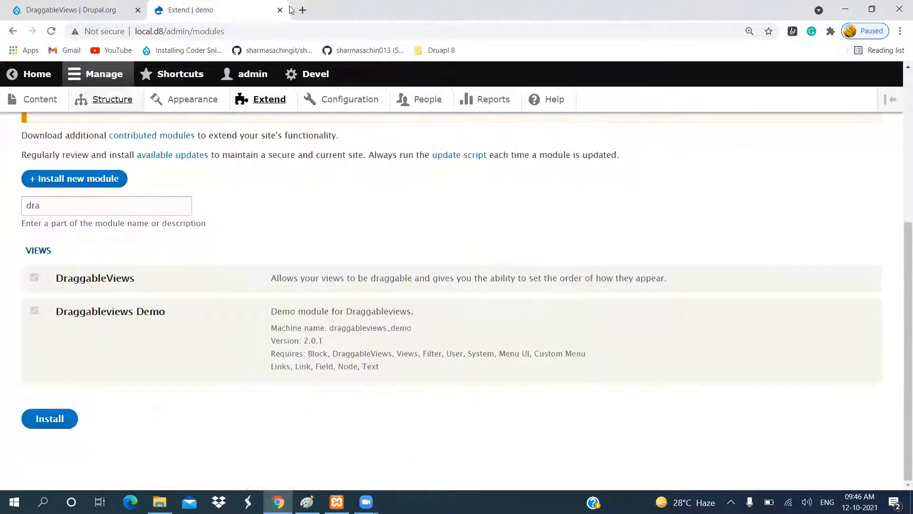
{"action": "left_click", "coordinate": [108, 101]}
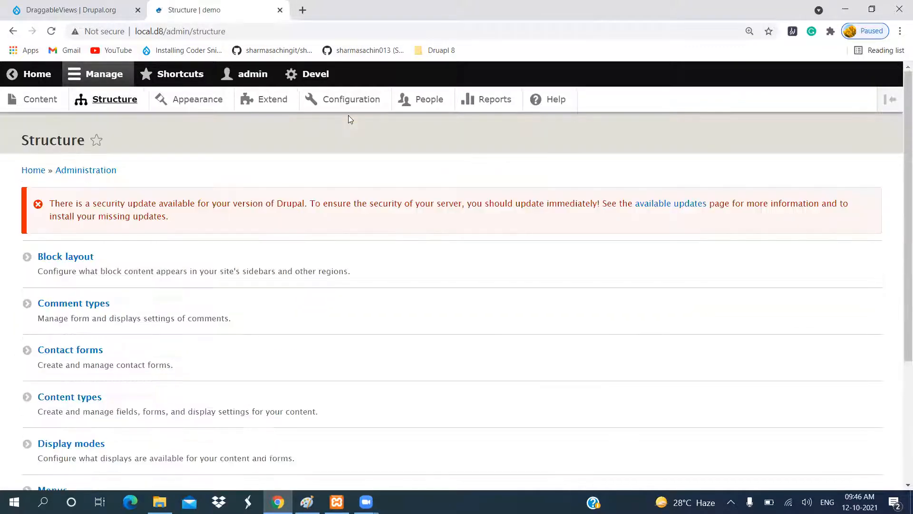
Review the summary and features on the DraggableViews project page at Drupal.org
{"action": "left_click", "coordinate": [45, 7]}
{"action": "scroll", "coordinate": [147, 184], "scroll_direction": "up", "scroll_amount": 5}
{"action": "scroll", "coordinate": [264, 96], "scroll_direction": "down", "scroll_amount": 12}
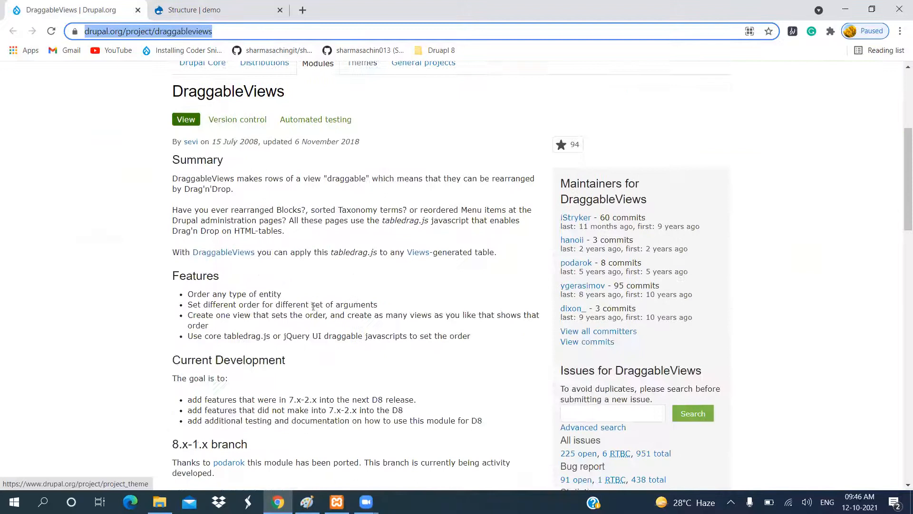
Return to the demo site, start adding a new view from the Views list and name it "Draggable View"
{"action": "left_click", "coordinate": [216, 9]}
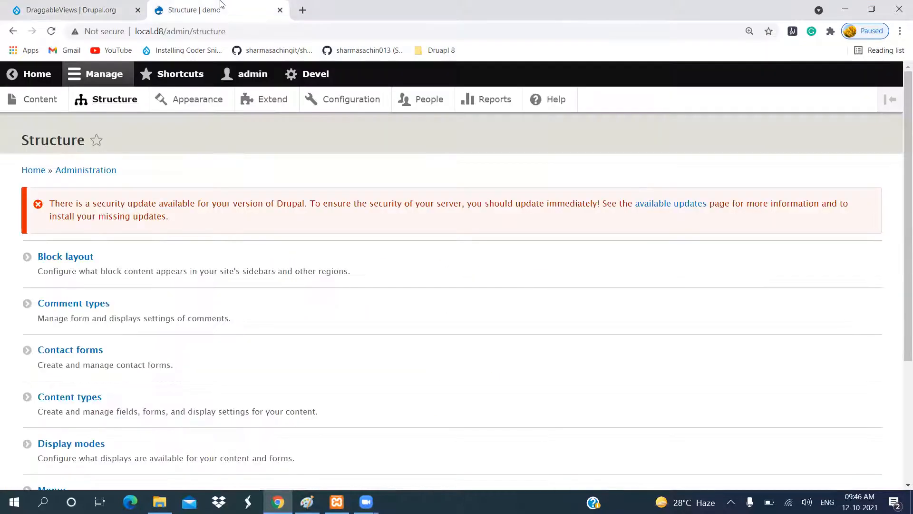
{"action": "scroll", "coordinate": [338, 336], "scroll_direction": "down", "scroll_amount": 3}
{"action": "left_click", "coordinate": [46, 408]}
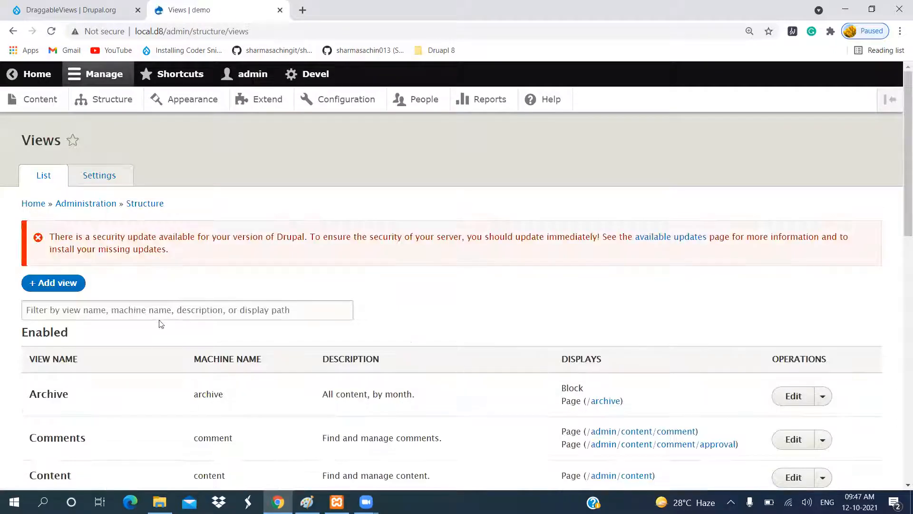
{"action": "left_click", "coordinate": [45, 283]}
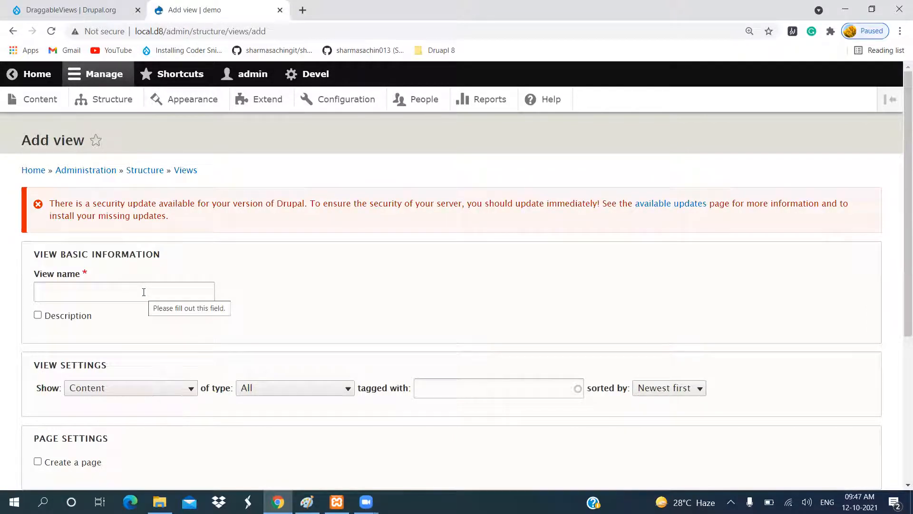
{"action": "left_click", "coordinate": [143, 292]}
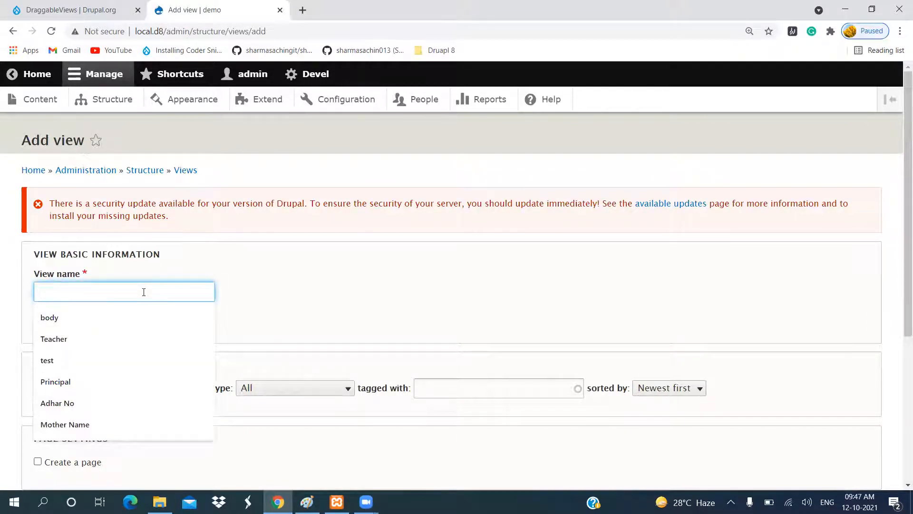
{"action": "type", "text": "Dr"}
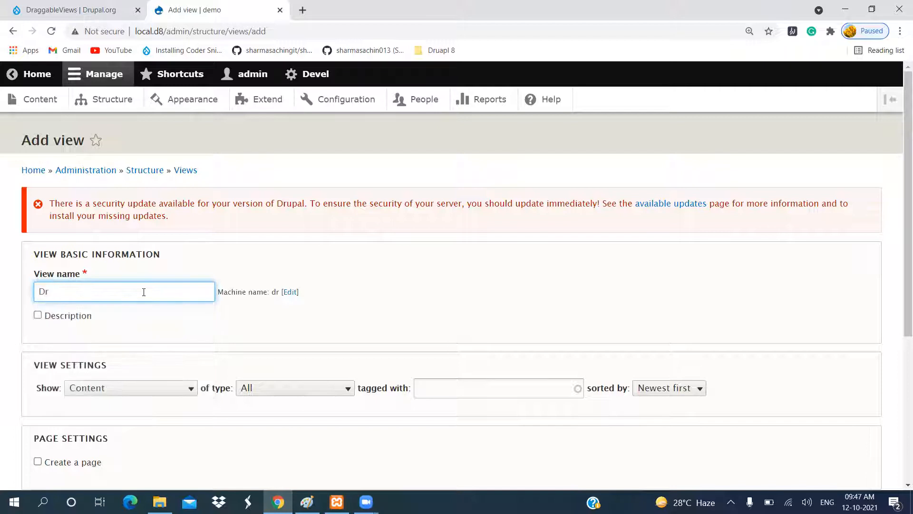
{"action": "type", "text": "aggable View"}
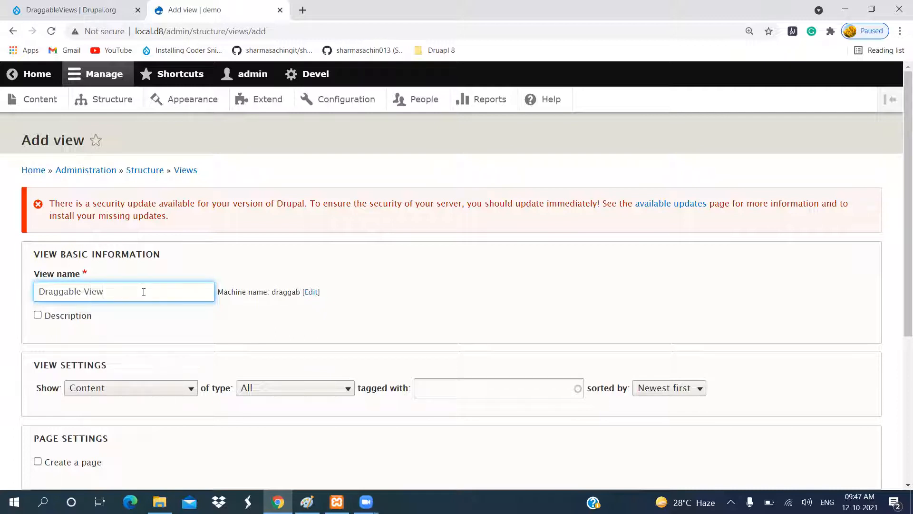
Limit the new view to content of type Article and enable creating a page for it
{"action": "scroll", "coordinate": [143, 297], "scroll_direction": "down", "scroll_amount": 3}
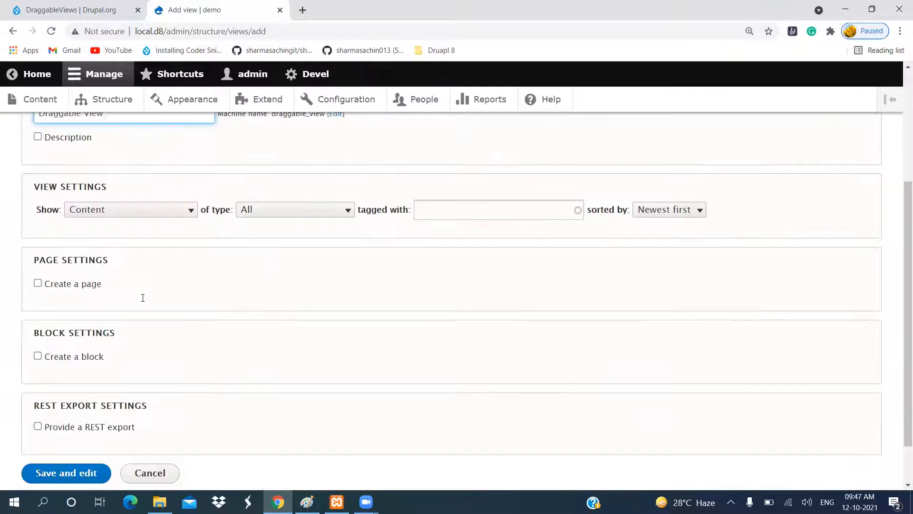
{"action": "left_click", "coordinate": [161, 218]}
{"action": "left_click", "coordinate": [159, 215]}
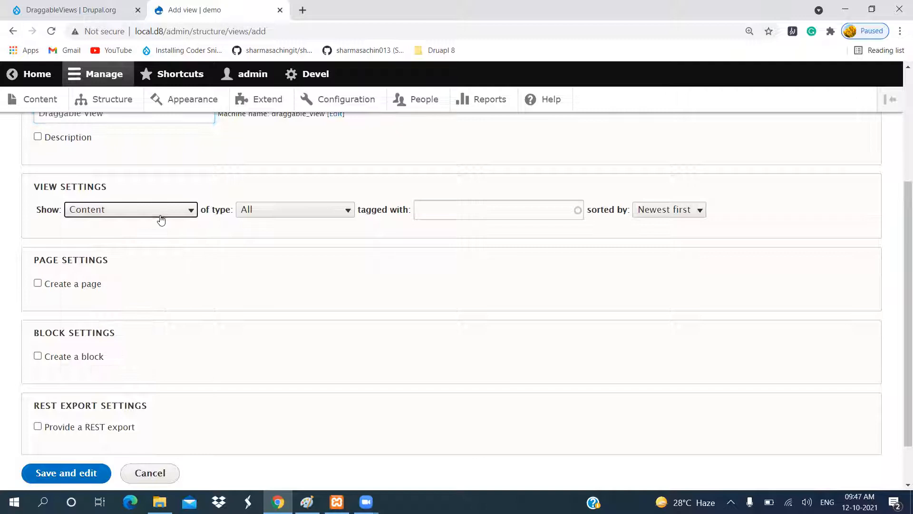
{"action": "left_click", "coordinate": [296, 206]}
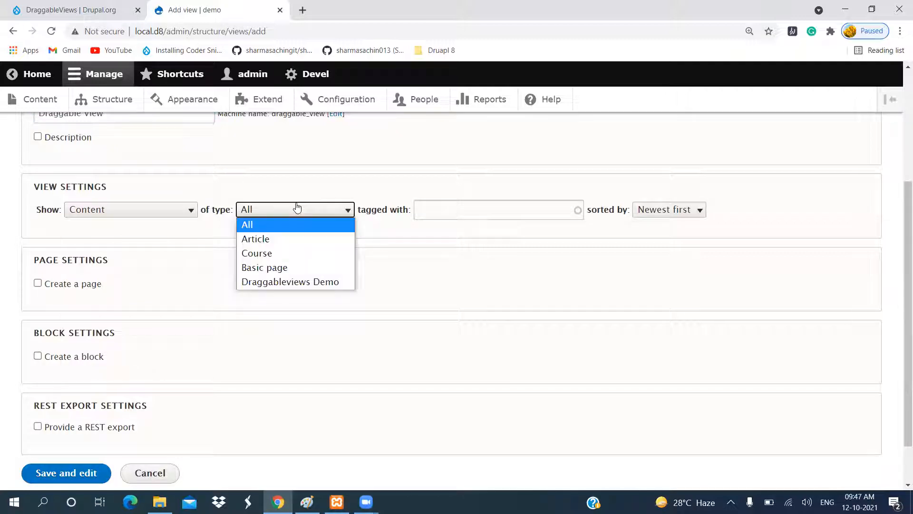
{"action": "left_click", "coordinate": [294, 239]}
{"action": "left_click", "coordinate": [38, 284]}
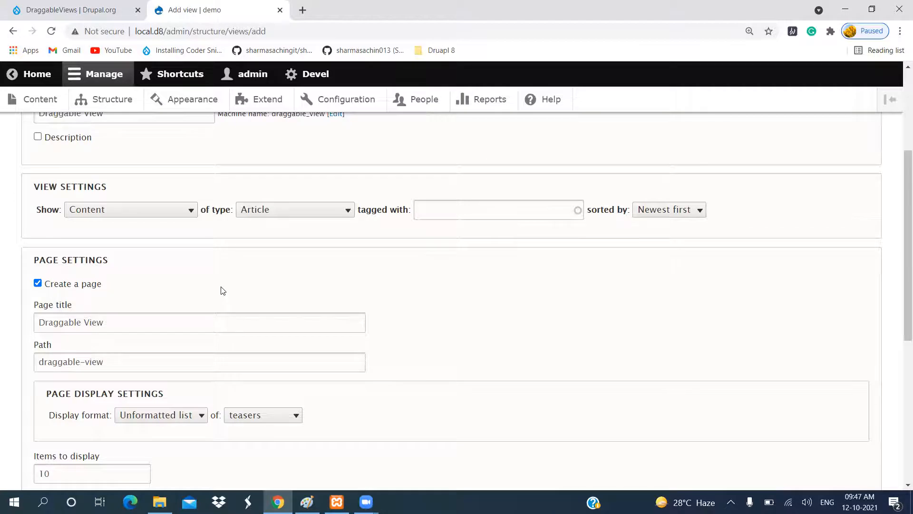
Set the page path to admin/content/draggable/view
{"action": "scroll", "coordinate": [221, 290], "scroll_direction": "down", "scroll_amount": 2}
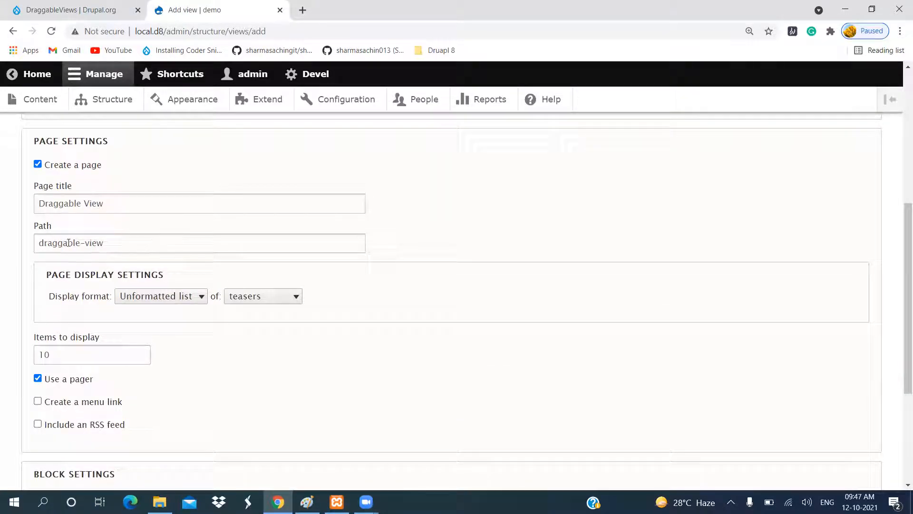
{"action": "left_click", "coordinate": [85, 244]}
{"action": "key", "text": "BackSpace"}
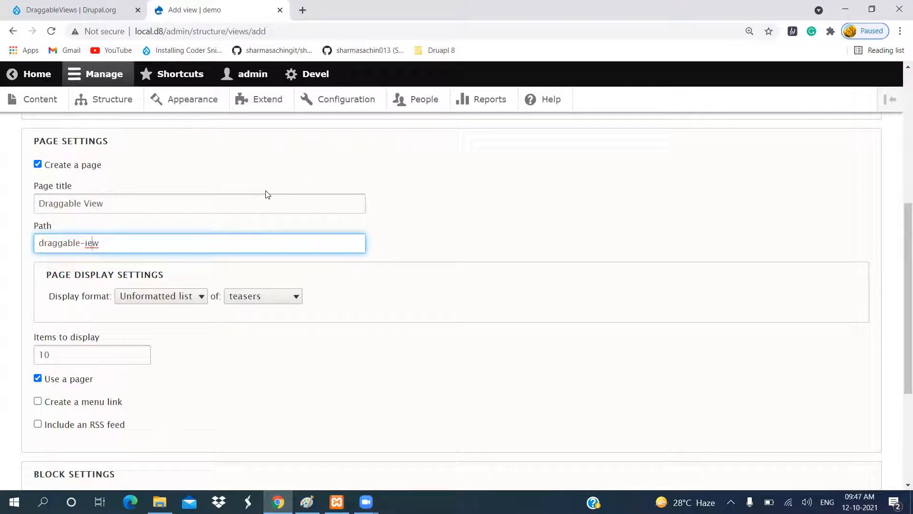
{"action": "key", "text": "BackSpace"}
{"action": "key", "text": "BackSpace"}
{"action": "key", "text": "BackSpace"}
{"action": "type", "text": "view"}
{"action": "key", "text": "Home"}
{"action": "type", "text": "ad"}
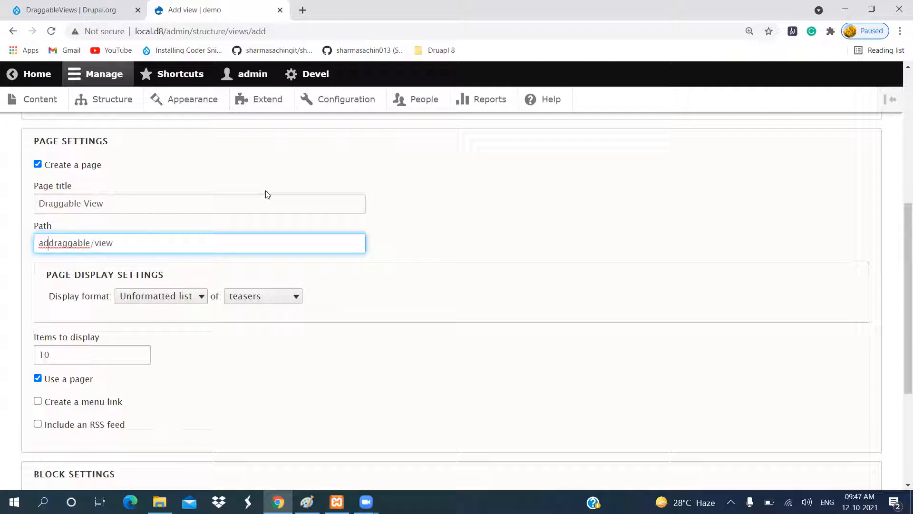
{"action": "type", "text": "min/"}
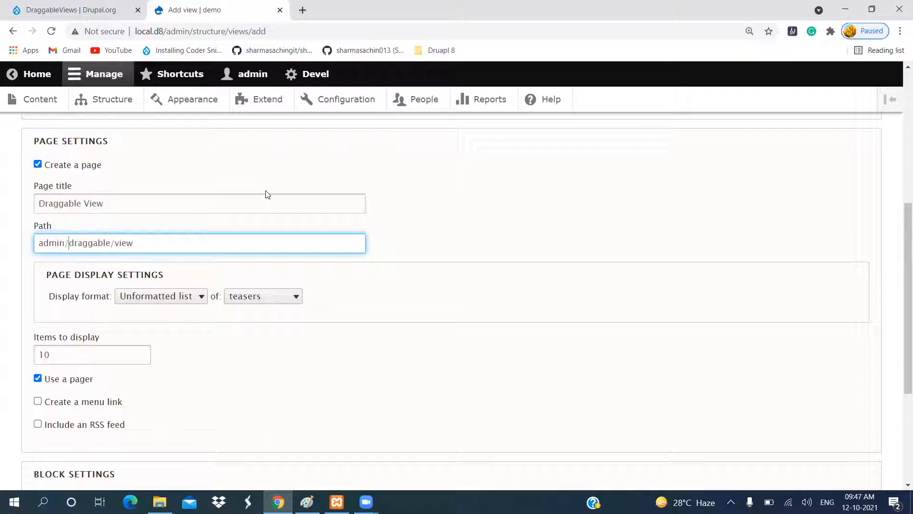
{"action": "type", "text": "content"}
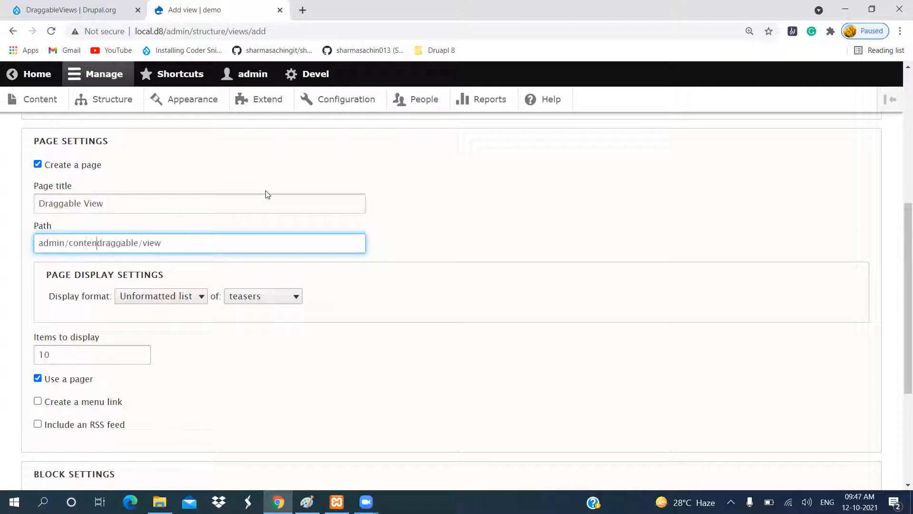
{"action": "type", "text": "/"}
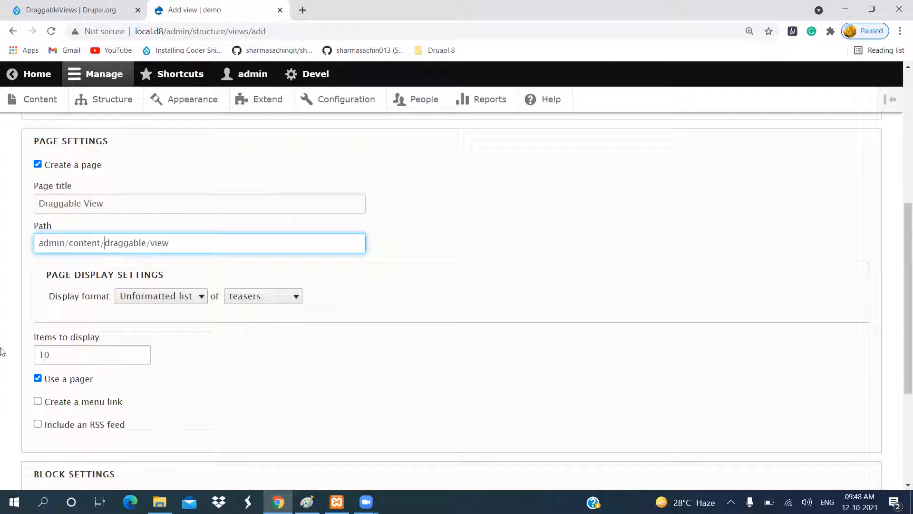
Turn off the page's pager and set its display format to Table
{"action": "left_click", "coordinate": [37, 378]}
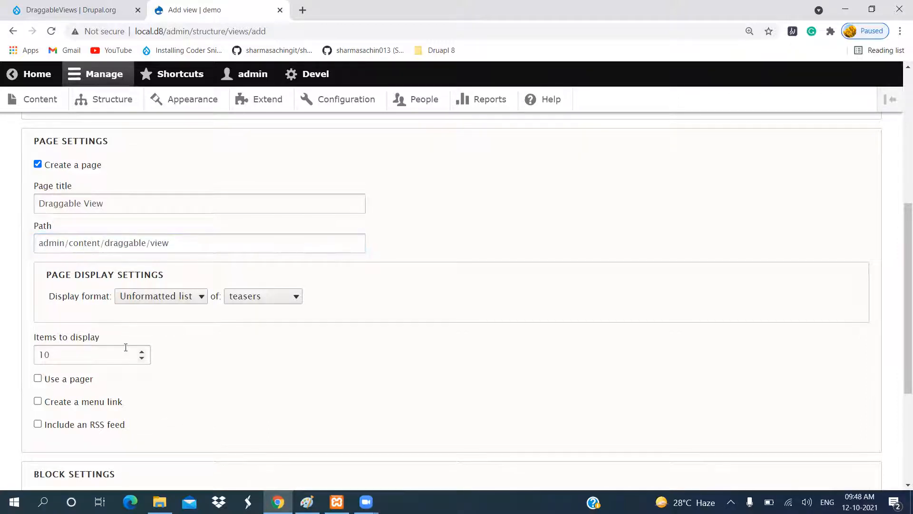
{"action": "scroll", "coordinate": [81, 264], "scroll_direction": "down", "scroll_amount": 3}
{"action": "scroll", "coordinate": [81, 264], "scroll_direction": "up", "scroll_amount": 3}
{"action": "left_click", "coordinate": [179, 297]}
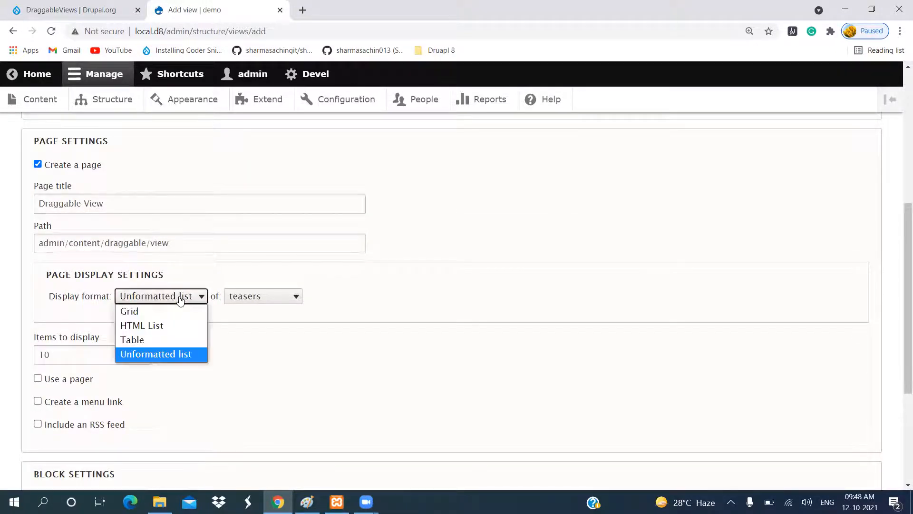
{"action": "left_click", "coordinate": [163, 340]}
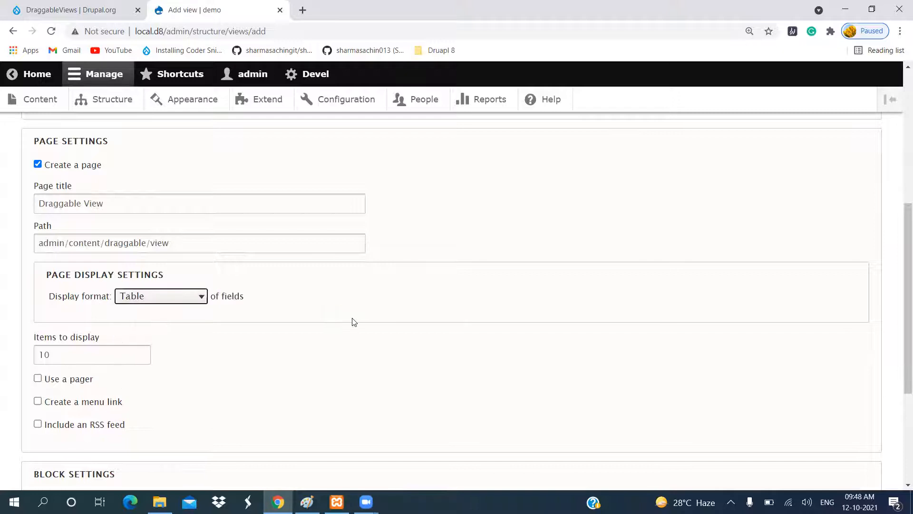
Review the new view's settings and save the view to continue editing it
{"action": "scroll", "coordinate": [354, 322], "scroll_direction": "up", "scroll_amount": 1}
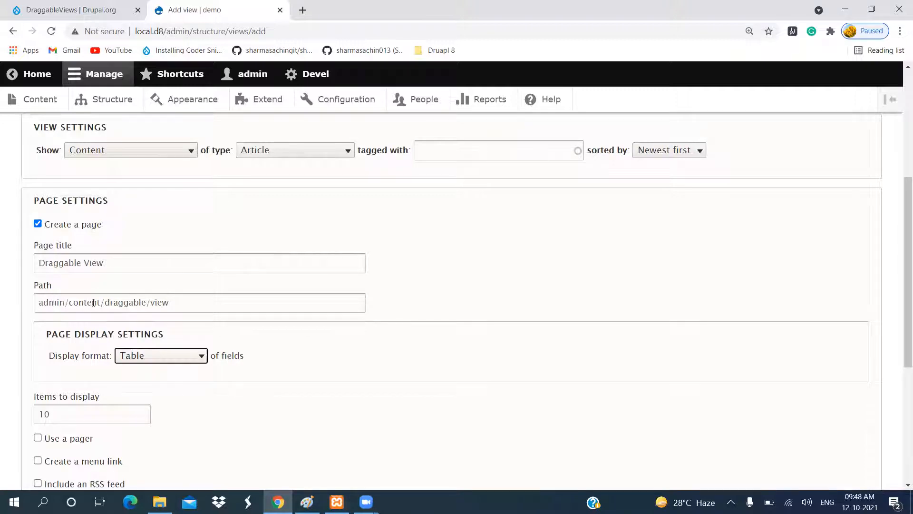
{"action": "scroll", "coordinate": [200, 311], "scroll_direction": "down", "scroll_amount": 4}
{"action": "scroll", "coordinate": [202, 315], "scroll_direction": "up", "scroll_amount": 3}
{"action": "scroll", "coordinate": [201, 315], "scroll_direction": "up", "scroll_amount": 5}
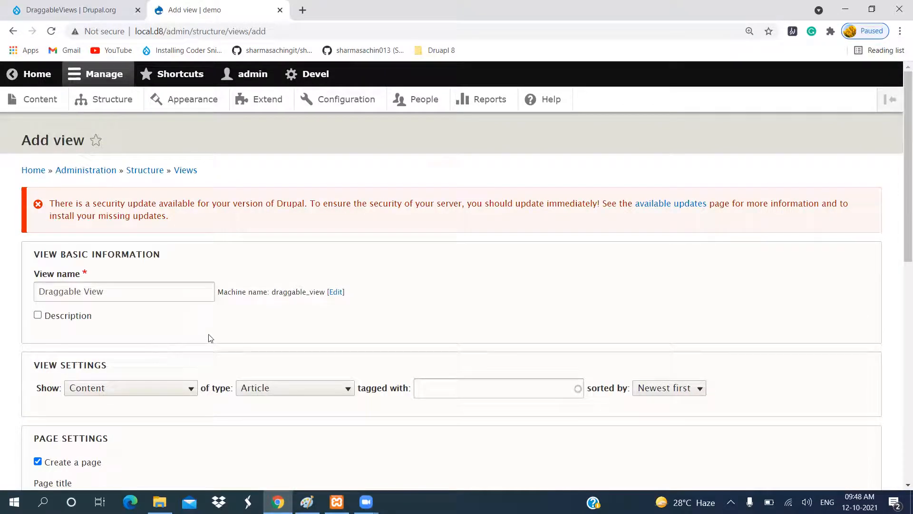
{"action": "scroll", "coordinate": [209, 338], "scroll_direction": "down", "scroll_amount": 3}
{"action": "scroll", "coordinate": [209, 338], "scroll_direction": "down", "scroll_amount": 5}
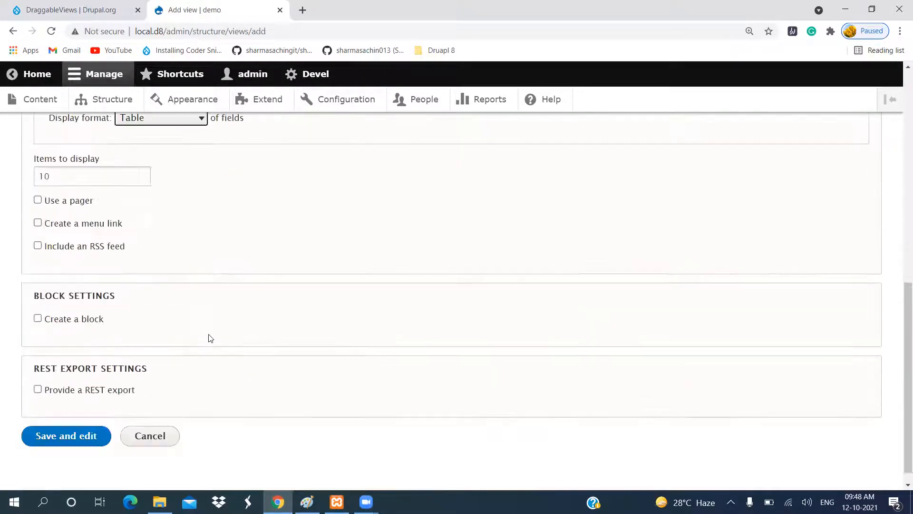
{"action": "left_click", "coordinate": [57, 436]}
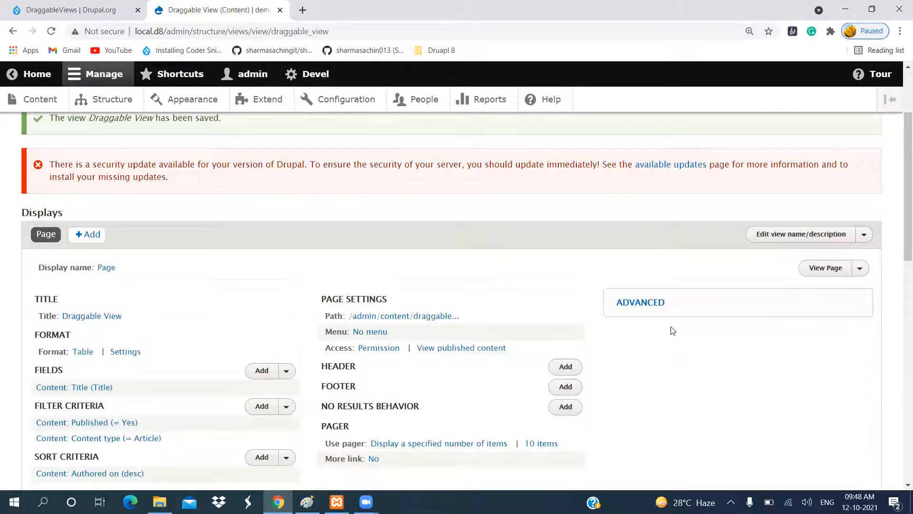
Expand the advanced settings and look through the article titles in the view preview
{"action": "left_click", "coordinate": [640, 303]}
{"action": "scroll", "coordinate": [456, 326], "scroll_direction": "down", "scroll_amount": 15}
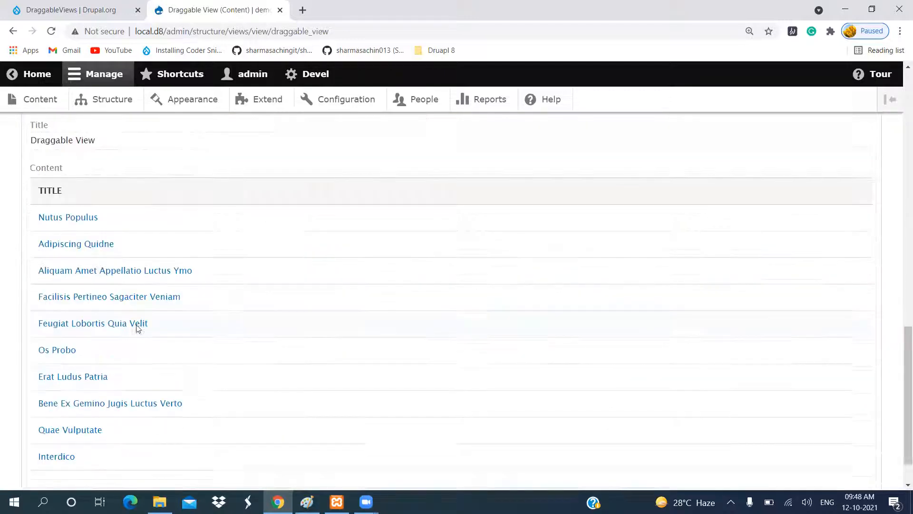
{"action": "scroll", "coordinate": [181, 318], "scroll_direction": "up", "scroll_amount": 20}
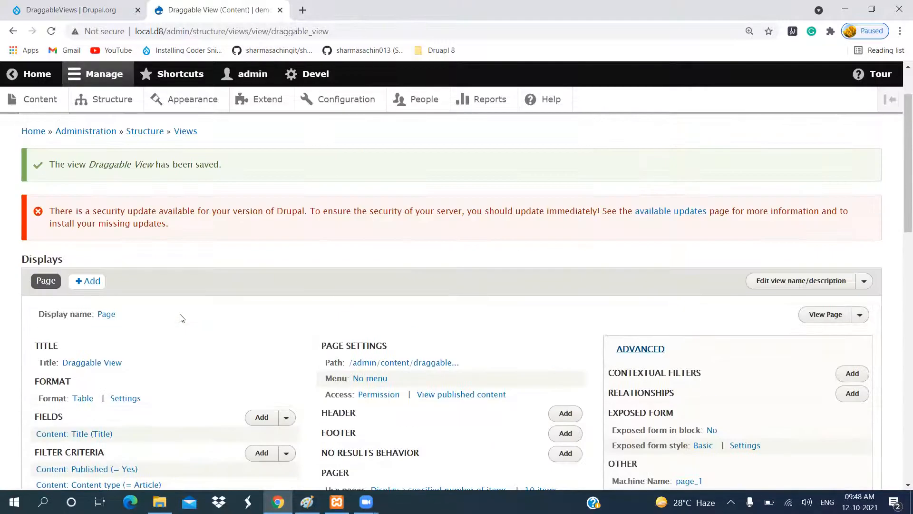
Make the page's menu entry a menu tab with the link title "Draggable View"
{"action": "scroll", "coordinate": [181, 317], "scroll_direction": "down", "scroll_amount": 3}
{"action": "left_click", "coordinate": [378, 202]}
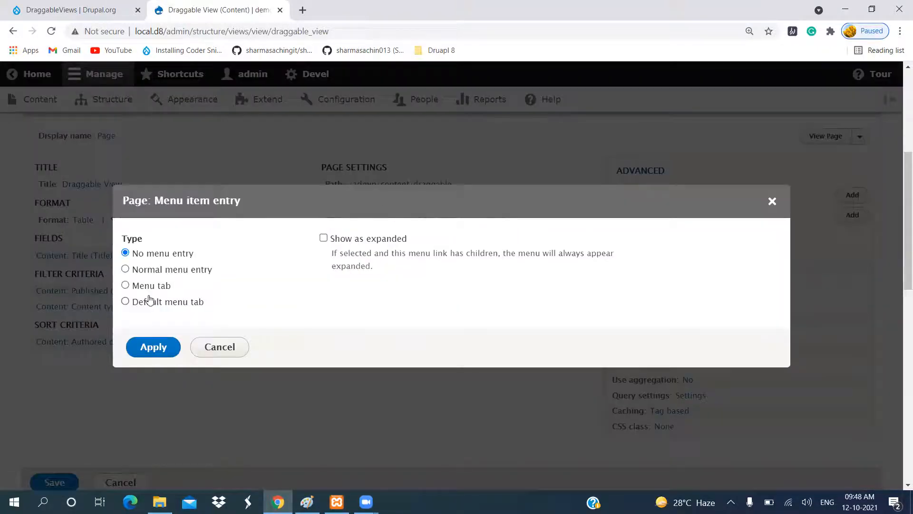
{"action": "left_click", "coordinate": [126, 286]}
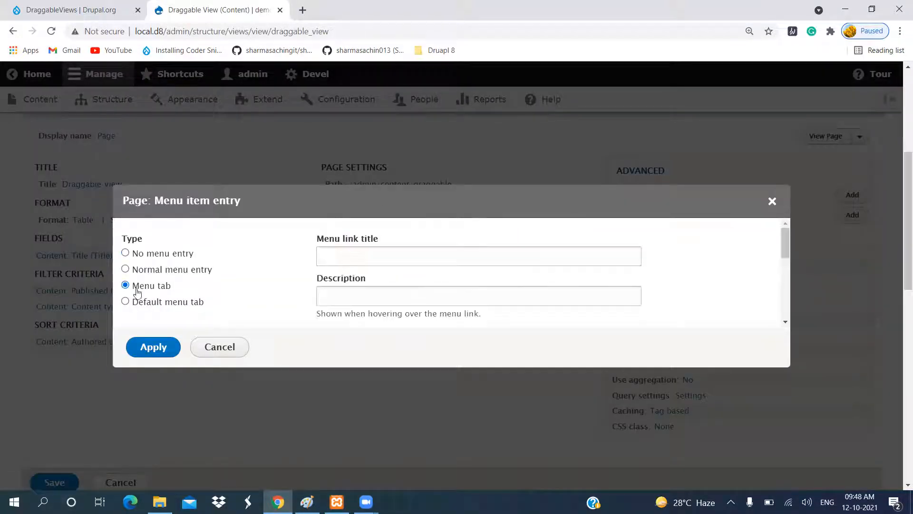
{"action": "left_click", "coordinate": [370, 255]}
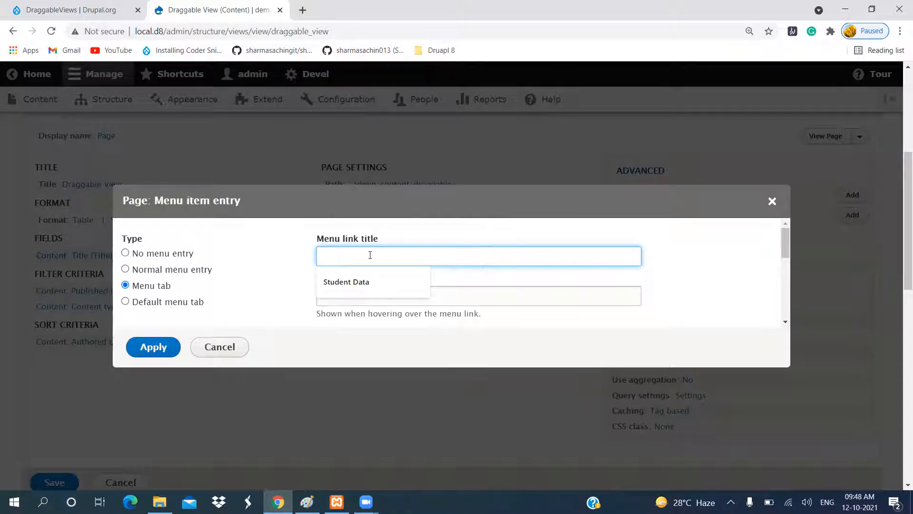
{"action": "left_click", "coordinate": [464, 235]}
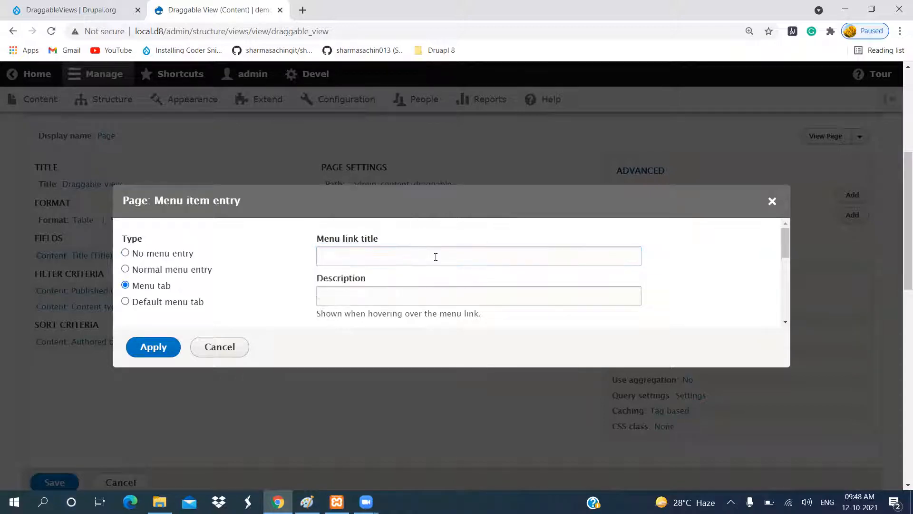
{"action": "left_click", "coordinate": [436, 257]}
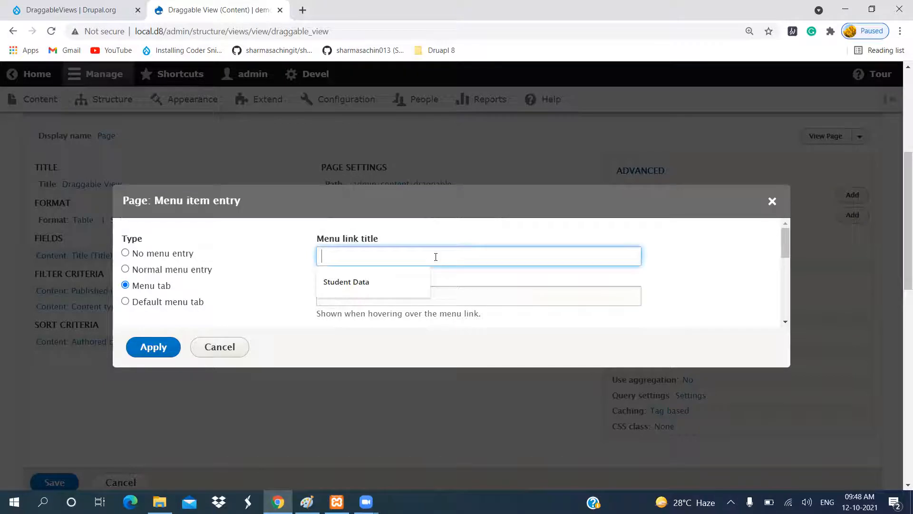
{"action": "type", "text": "Draggable View"}
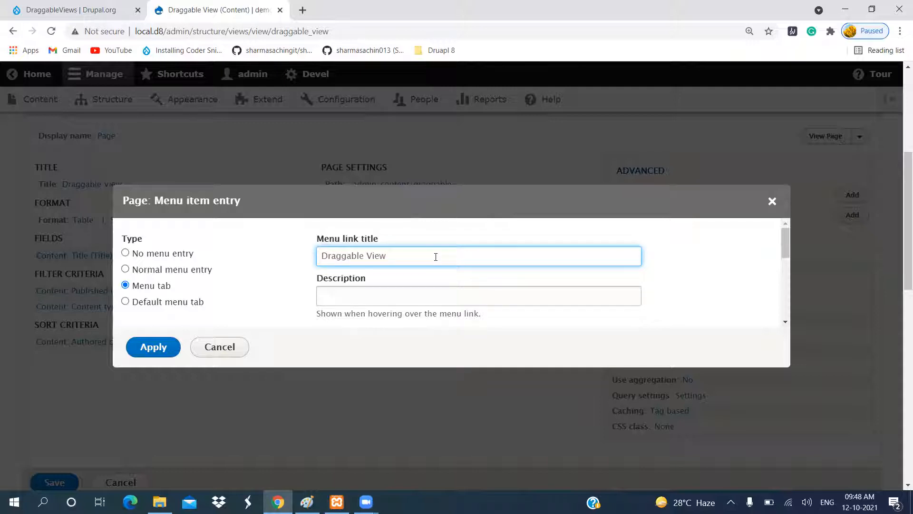
Copy the menu link title "Draggable View" into the description and apply the menu settings
{"action": "left_click_drag", "start_coordinate": [415, 250], "coordinate": [270, 206]}
{"action": "key", "text": "ctrl+c"}
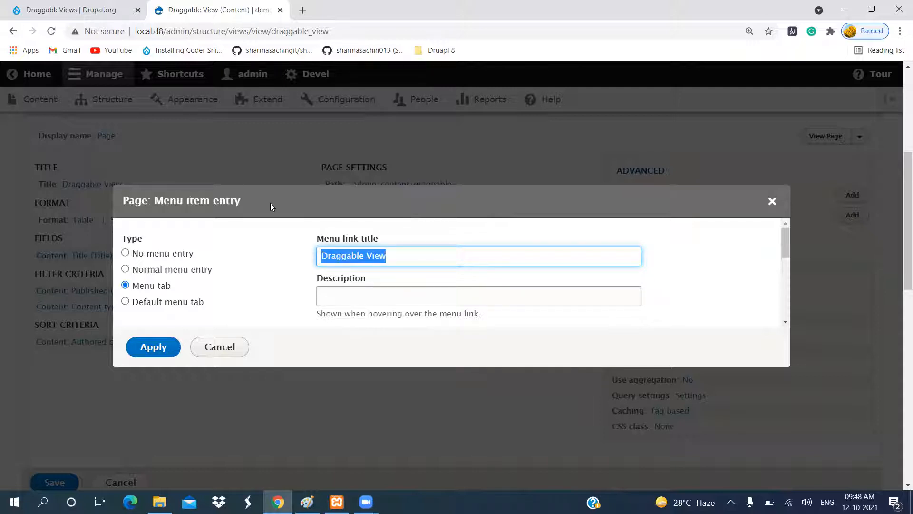
{"action": "left_click", "coordinate": [342, 297]}
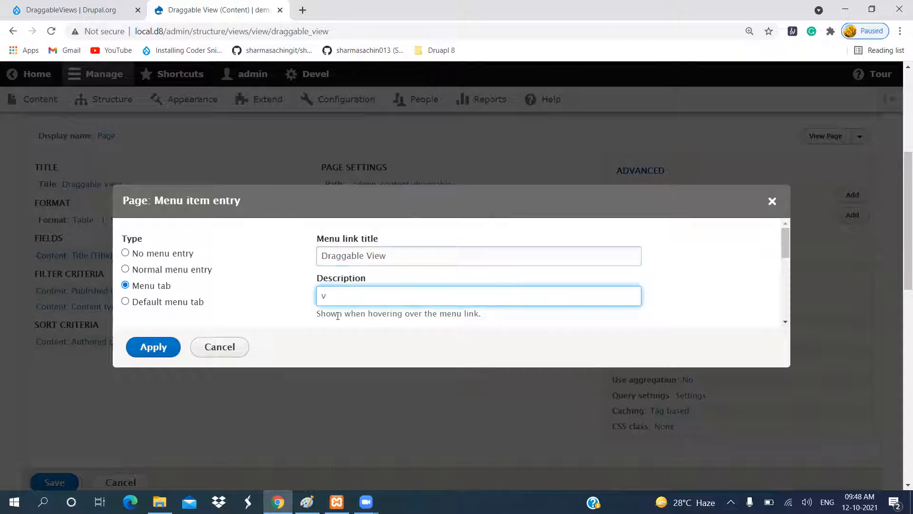
{"action": "left_click_drag", "start_coordinate": [392, 299], "coordinate": [1, 262]}
{"action": "key", "text": "ctrl+v"}
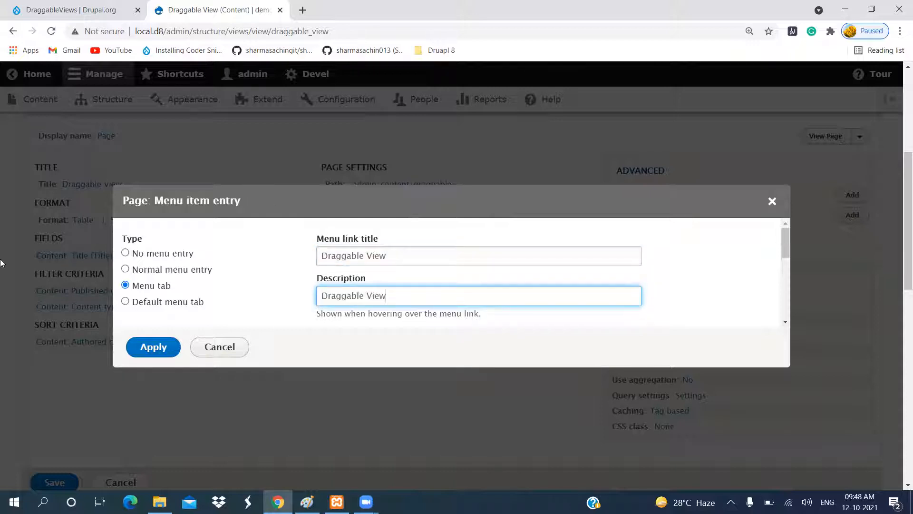
{"action": "left_click", "coordinate": [153, 347]}
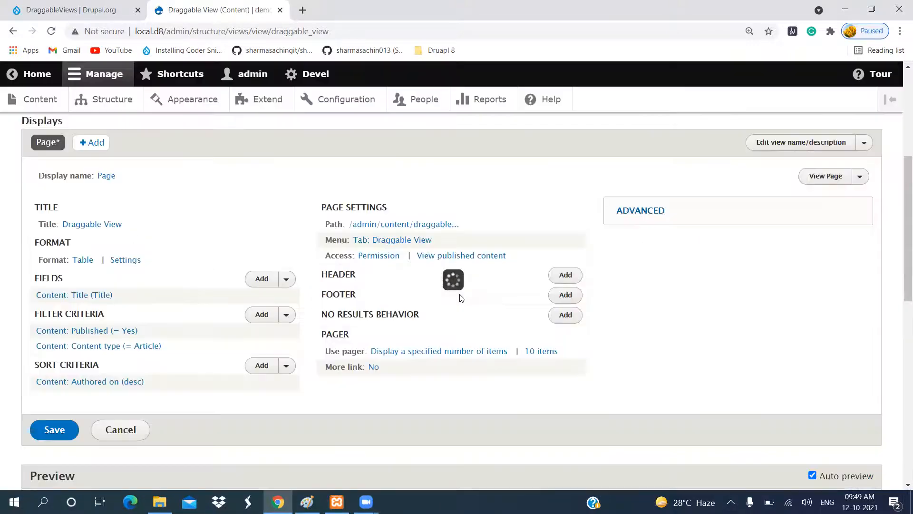
Reopen the advanced settings and check the view preview against the configured fields, filters and sort criteria
{"action": "left_click", "coordinate": [648, 215]}
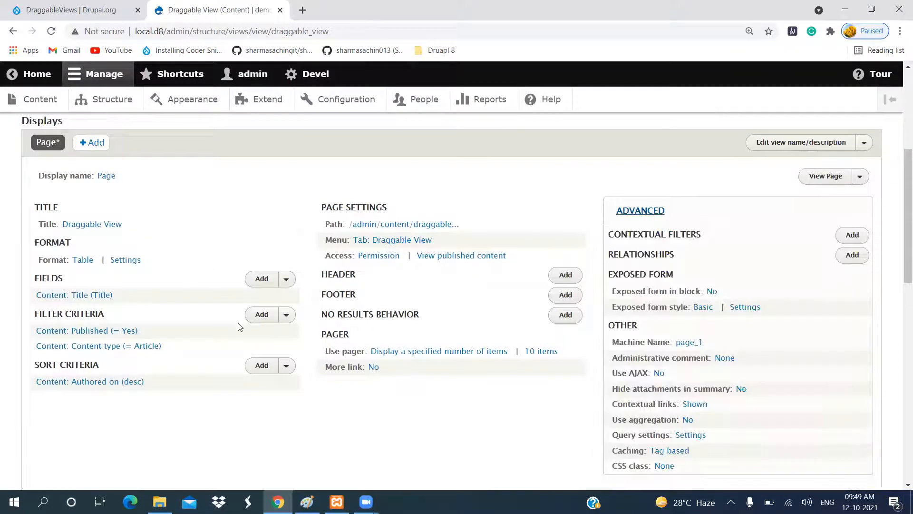
{"action": "scroll", "coordinate": [157, 328], "scroll_direction": "down", "scroll_amount": 13}
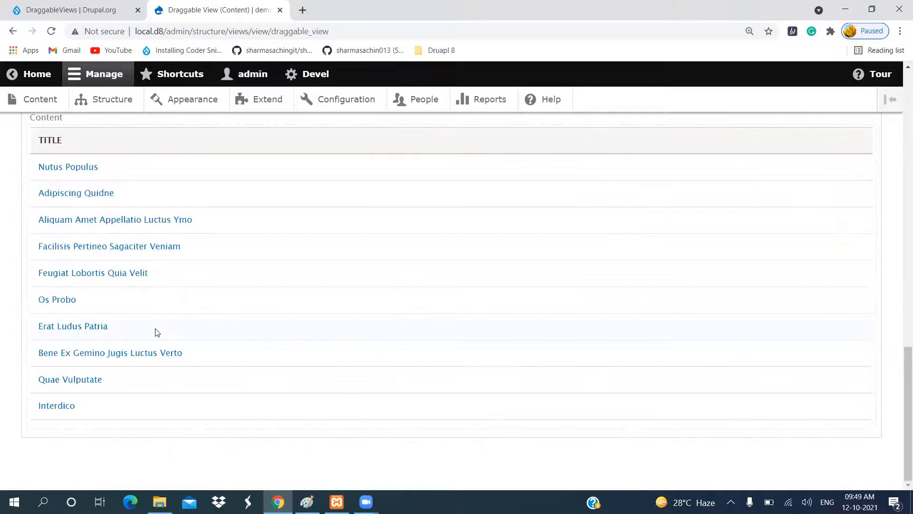
{"action": "scroll", "coordinate": [157, 332], "scroll_direction": "up", "scroll_amount": 7}
{"action": "scroll", "coordinate": [157, 331], "scroll_direction": "down", "scroll_amount": 7}
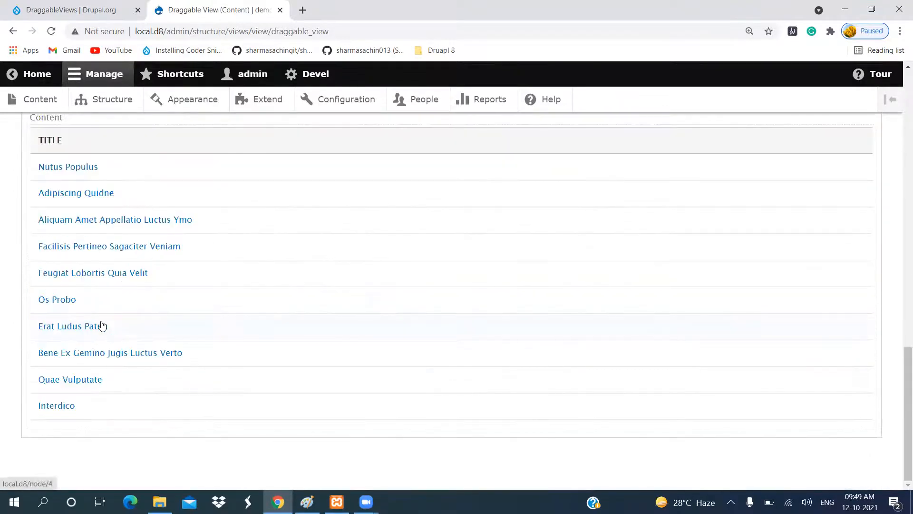
{"action": "scroll", "coordinate": [105, 333], "scroll_direction": "up", "scroll_amount": 12}
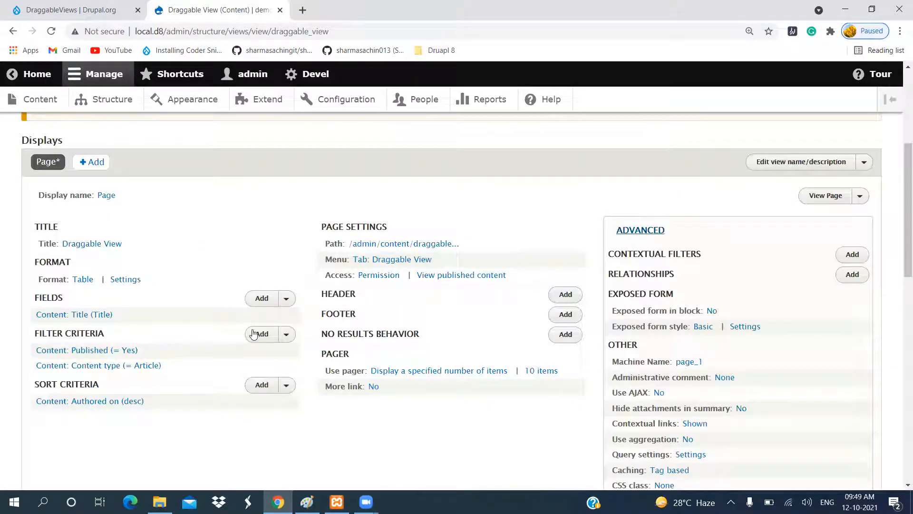
Add the Draggableviews Content field, which provides draggable functionality, to the view's fields and apply its settings
{"action": "left_click", "coordinate": [263, 299]}
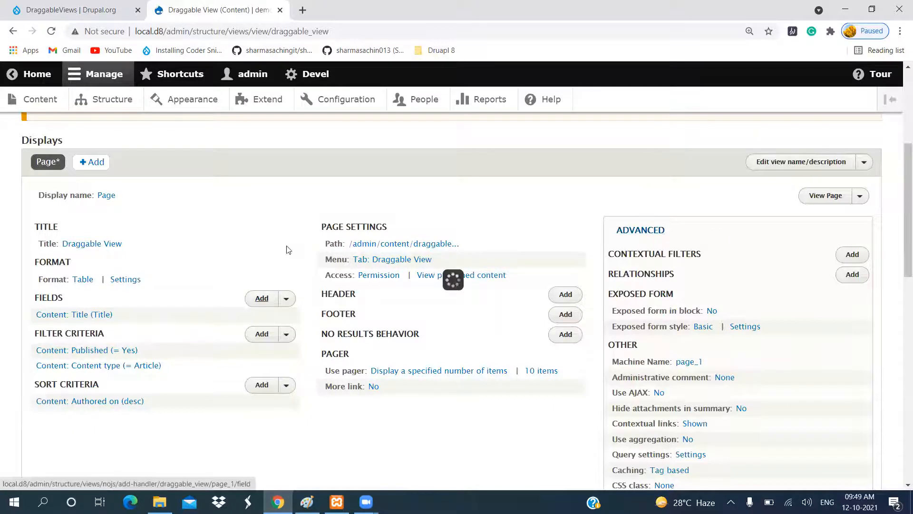
{"action": "type", "text": "dr"}
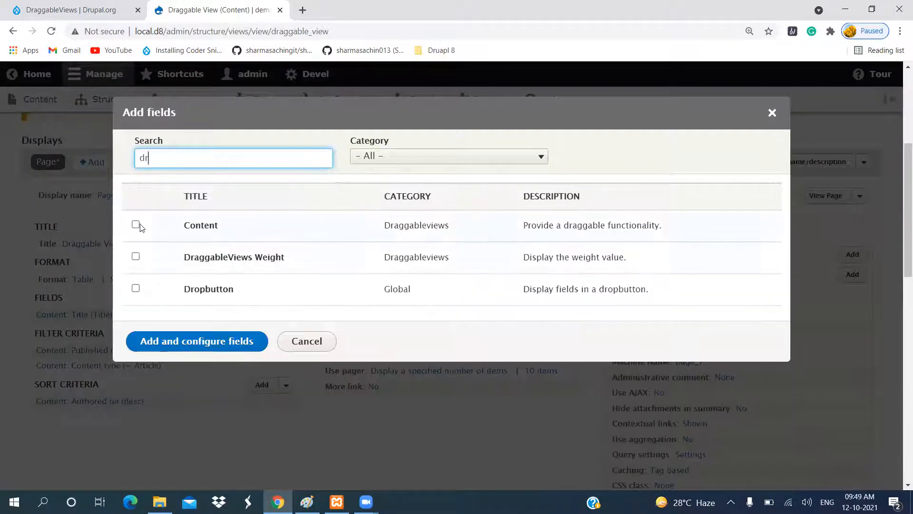
{"action": "left_click", "coordinate": [132, 226]}
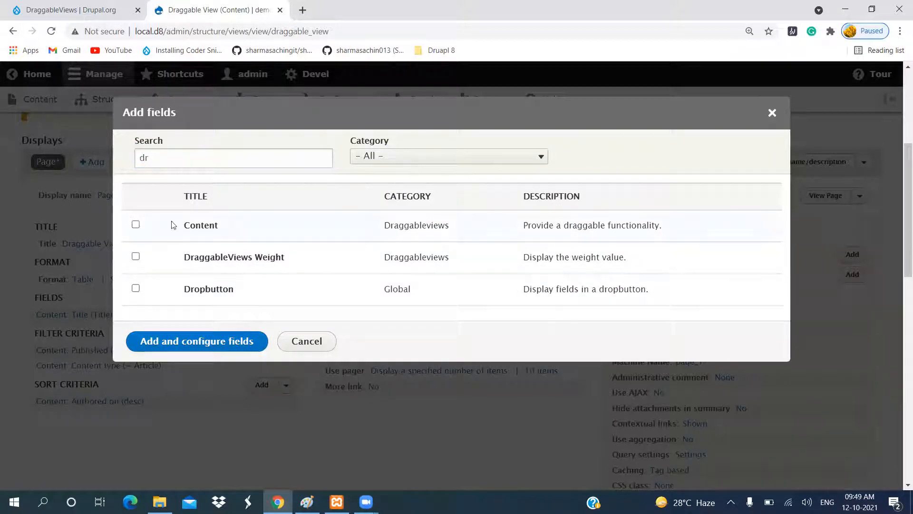
{"action": "left_click", "coordinate": [136, 226]}
{"action": "left_click", "coordinate": [222, 363]}
{"action": "left_click", "coordinate": [143, 355]}
{"action": "scroll", "coordinate": [238, 314], "scroll_direction": "down", "scroll_amount": 3}
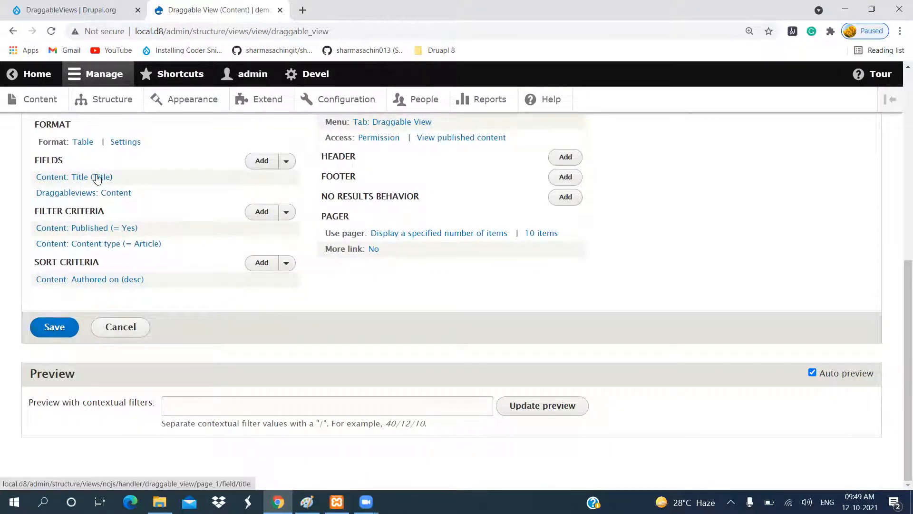
{"action": "scroll", "coordinate": [213, 253], "scroll_direction": "up", "scroll_amount": 3}
{"action": "scroll", "coordinate": [213, 252], "scroll_direction": "down", "scroll_amount": 3}
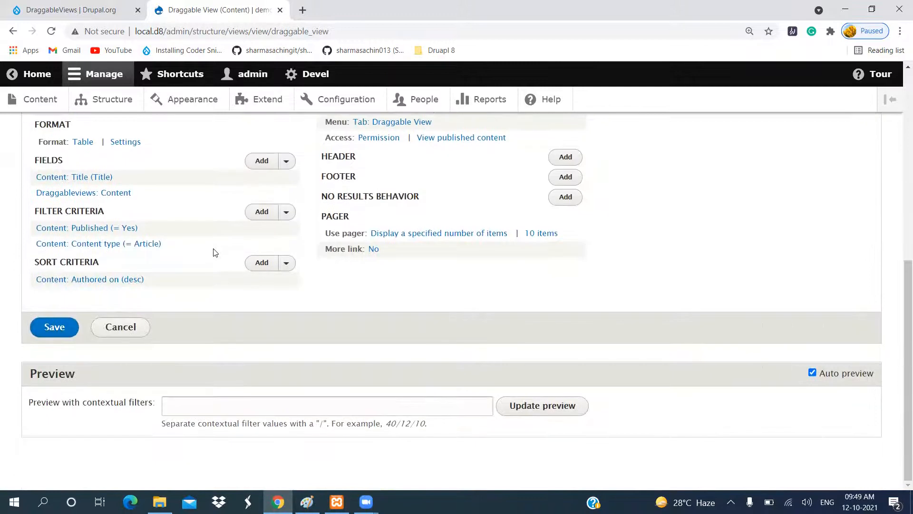
Look through the configuration of the Draggableviews Content field and the Title field, closing both without changes
{"action": "left_click", "coordinate": [119, 193]}
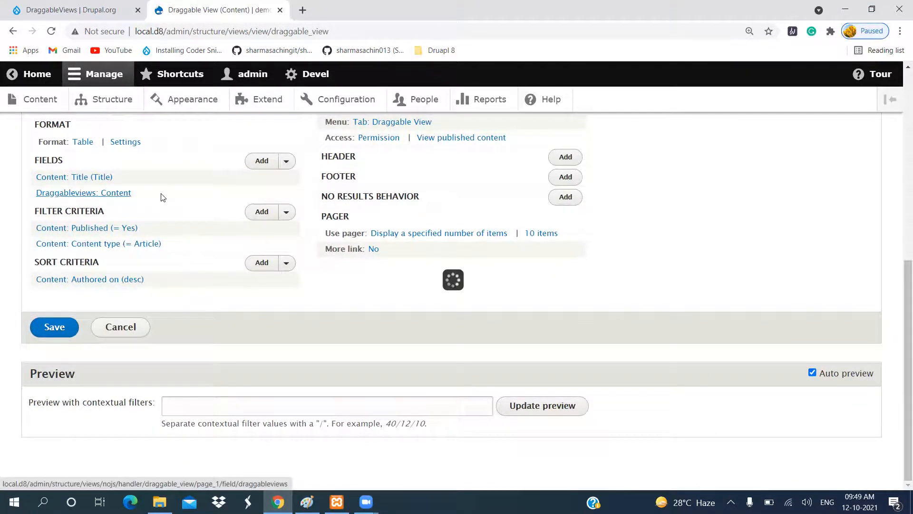
{"action": "left_click", "coordinate": [196, 274]}
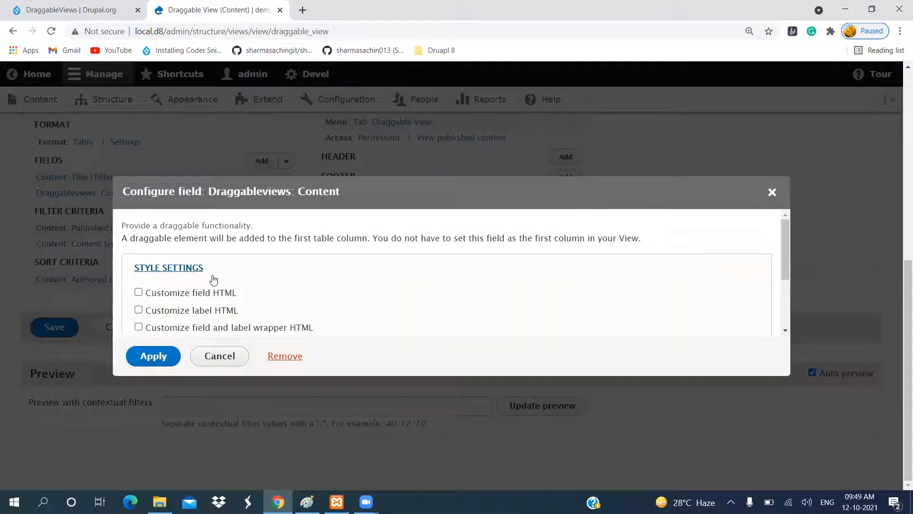
{"action": "scroll", "coordinate": [228, 281], "scroll_direction": "down", "scroll_amount": 2}
{"action": "scroll", "coordinate": [235, 284], "scroll_direction": "up", "scroll_amount": 3}
{"action": "left_click", "coordinate": [195, 269]}
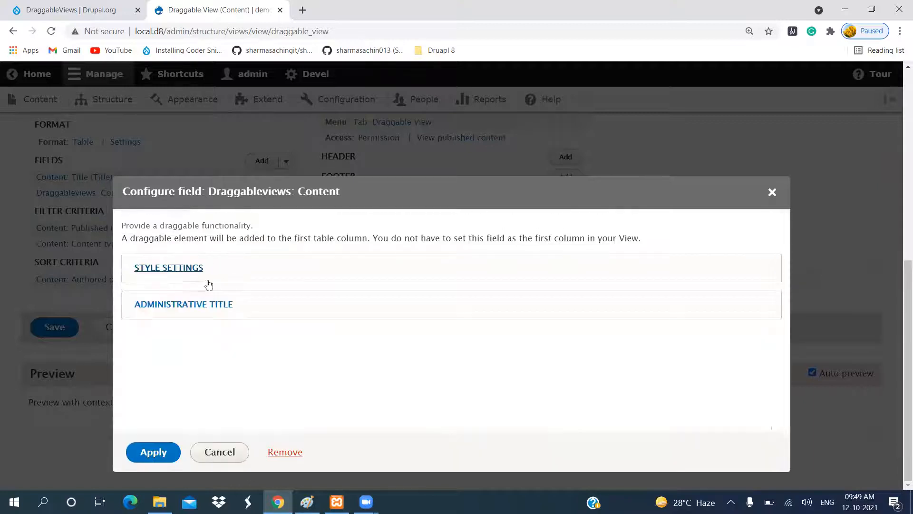
{"action": "left_click", "coordinate": [177, 312]}
{"action": "left_click", "coordinate": [177, 310]}
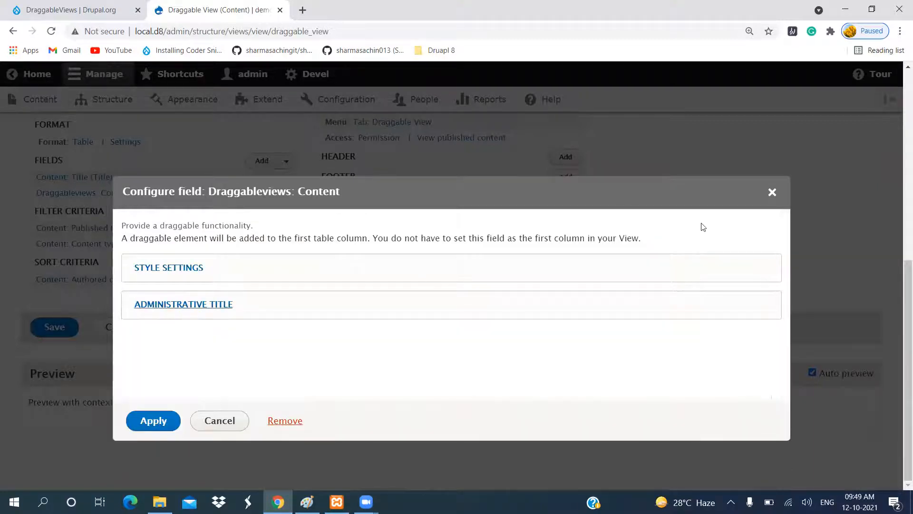
{"action": "left_click", "coordinate": [772, 192]}
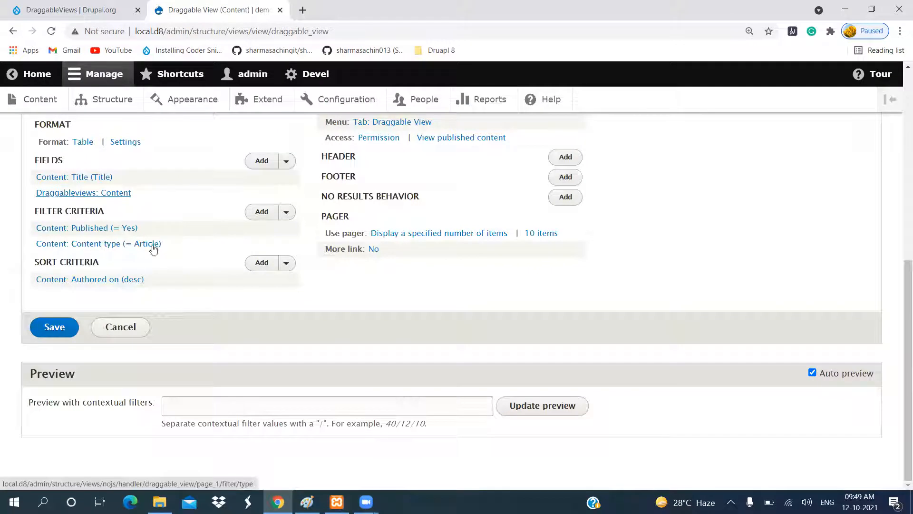
{"action": "left_click", "coordinate": [94, 177]}
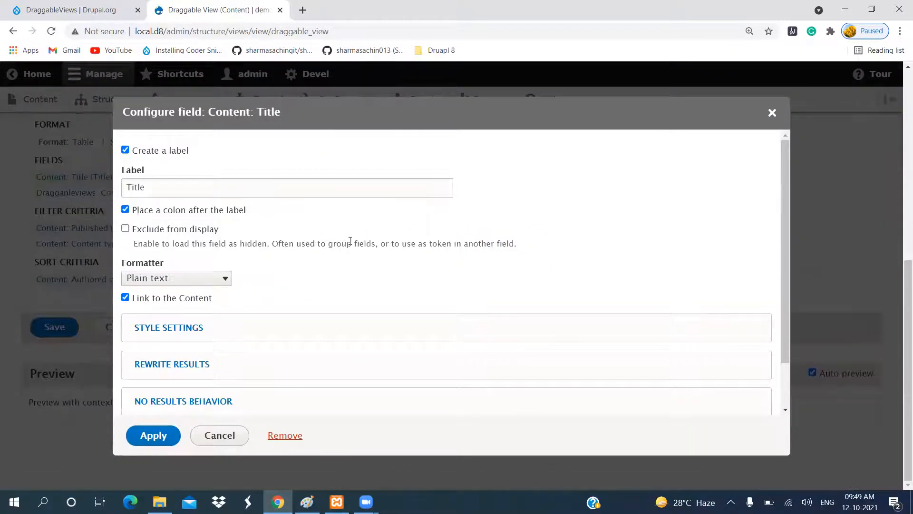
{"action": "left_click", "coordinate": [773, 113]}
Update the preview and try moving Adipiscing Quidne above Nutus Populus and Aliquam Amet Appellatio Luctus Ymo further down the table
{"action": "left_click", "coordinate": [545, 404]}
{"action": "scroll", "coordinate": [546, 409], "scroll_direction": "down", "scroll_amount": 3}
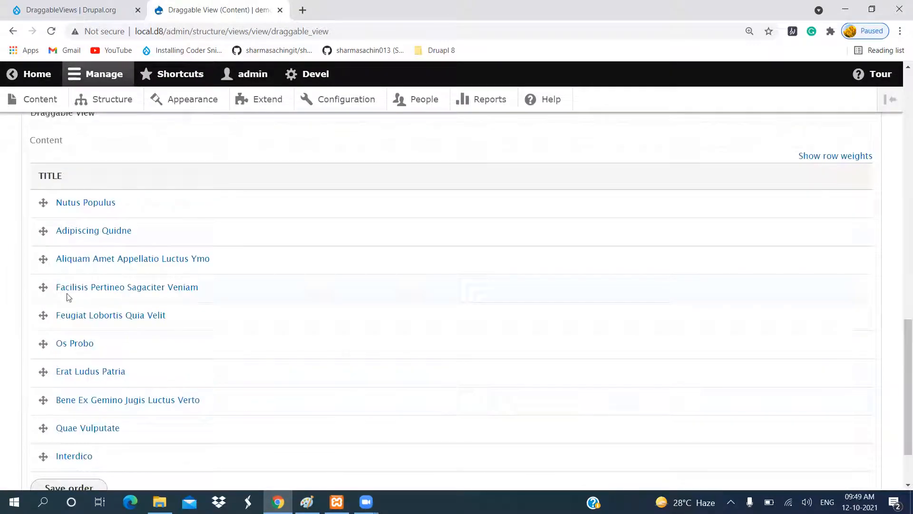
{"action": "left_click_drag", "start_coordinate": [43, 231], "coordinate": [43, 202]}
{"action": "left_click_drag", "start_coordinate": [41, 258], "coordinate": [43, 286]}
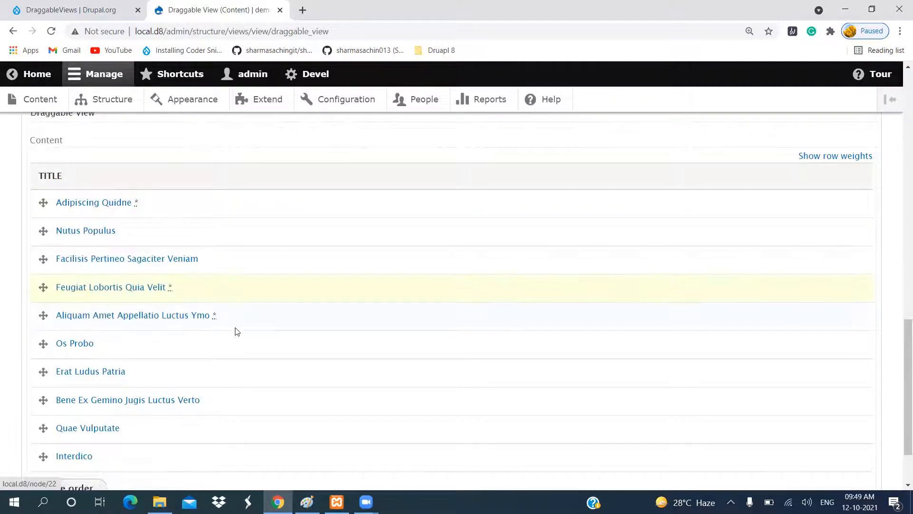
Remove the Authored on sort criterion from the view
{"action": "scroll", "coordinate": [235, 328], "scroll_direction": "up", "scroll_amount": 9}
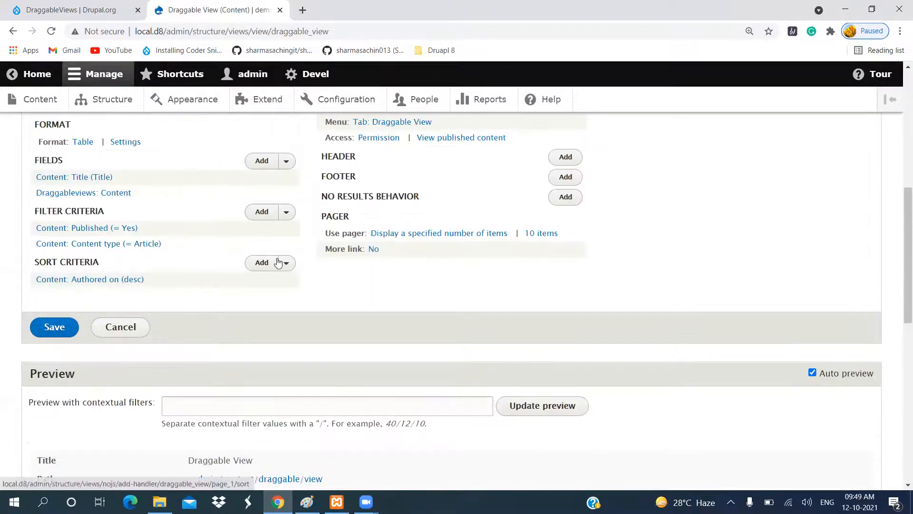
{"action": "left_click", "coordinate": [115, 281]}
{"action": "scroll", "coordinate": [206, 304], "scroll_direction": "down", "scroll_amount": 1}
{"action": "left_click", "coordinate": [286, 435]}
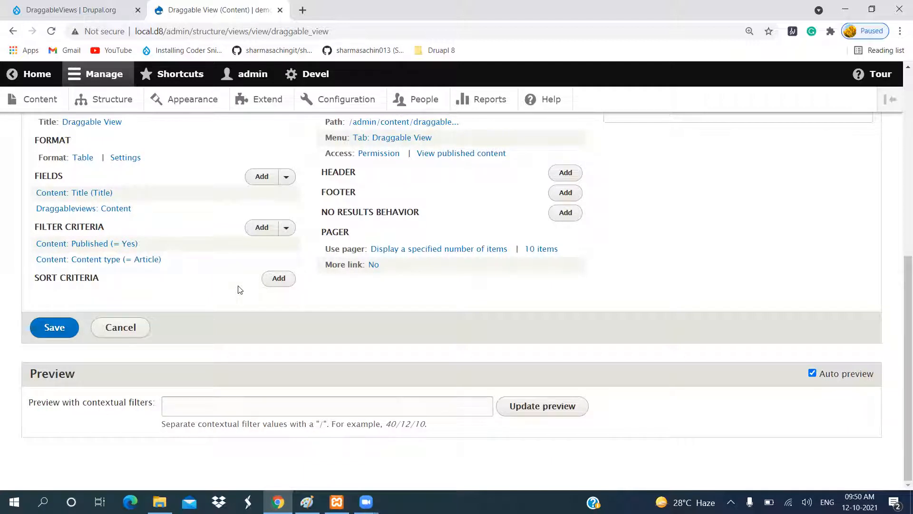
Update the preview and try moving Conventio Illum Saepius Similis from the last row to the first
{"action": "left_click", "coordinate": [535, 407]}
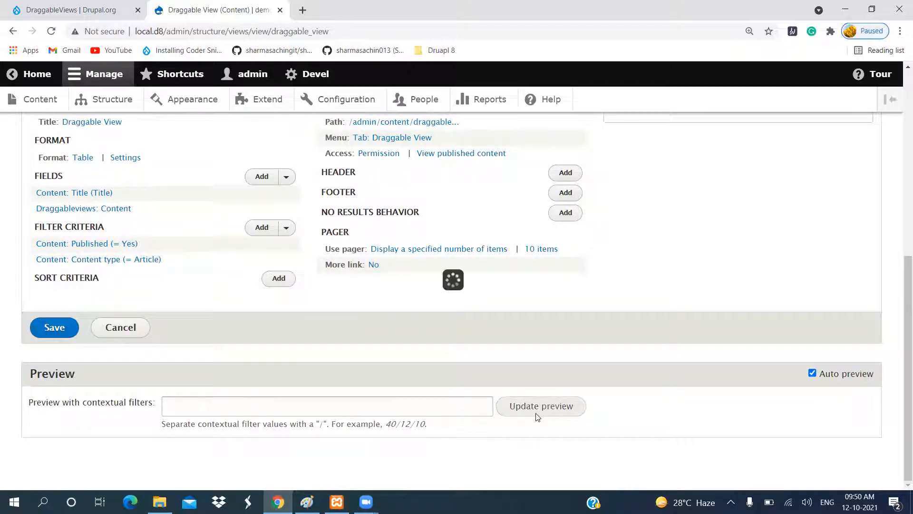
{"action": "scroll", "coordinate": [373, 387], "scroll_direction": "down", "scroll_amount": 10}
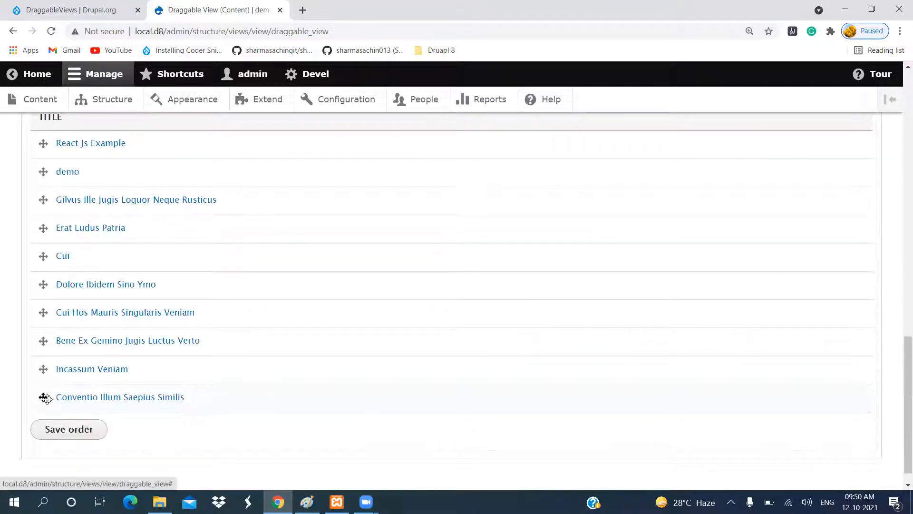
{"action": "left_click_drag", "start_coordinate": [43, 397], "coordinate": [32, 150]}
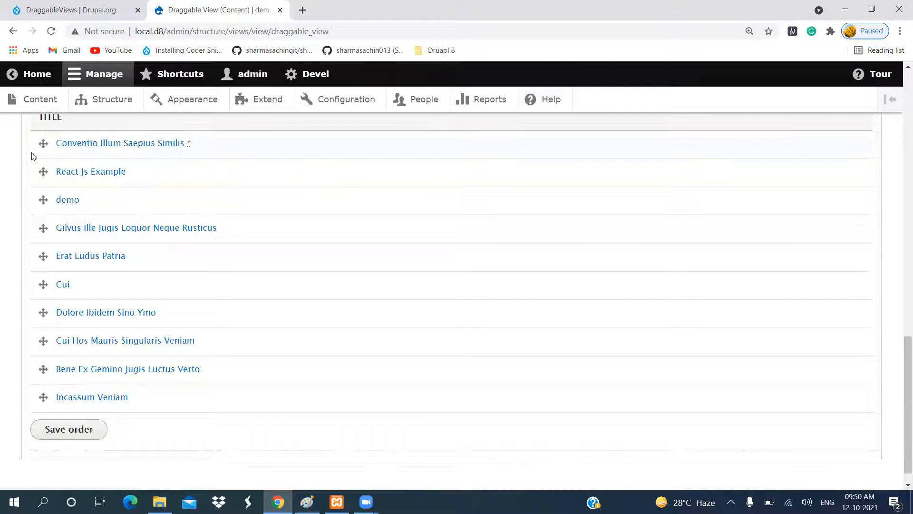
Add a DraggableViews Weight sort criterion using This View/Display data, null values After and ascending order
{"action": "scroll", "coordinate": [135, 326], "scroll_direction": "up", "scroll_amount": 3}
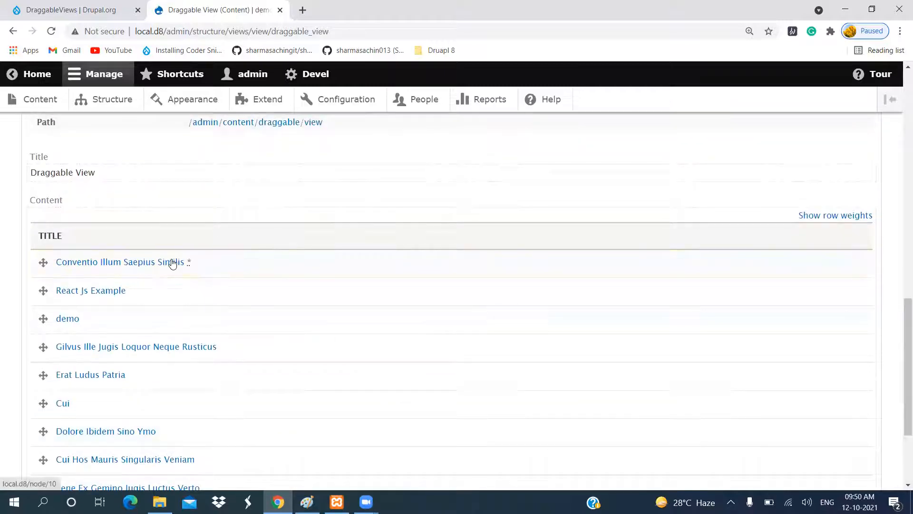
{"action": "scroll", "coordinate": [138, 352], "scroll_direction": "up", "scroll_amount": 7}
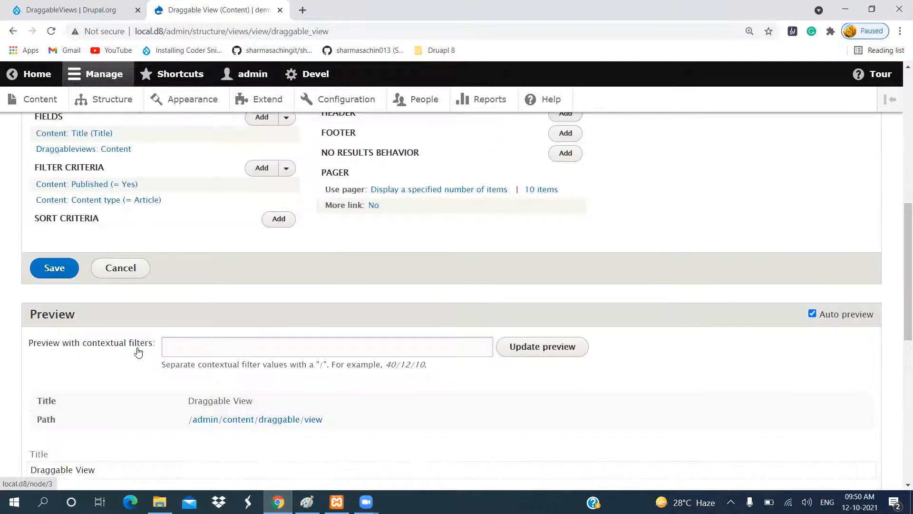
{"action": "scroll", "coordinate": [294, 307], "scroll_direction": "up", "scroll_amount": 2}
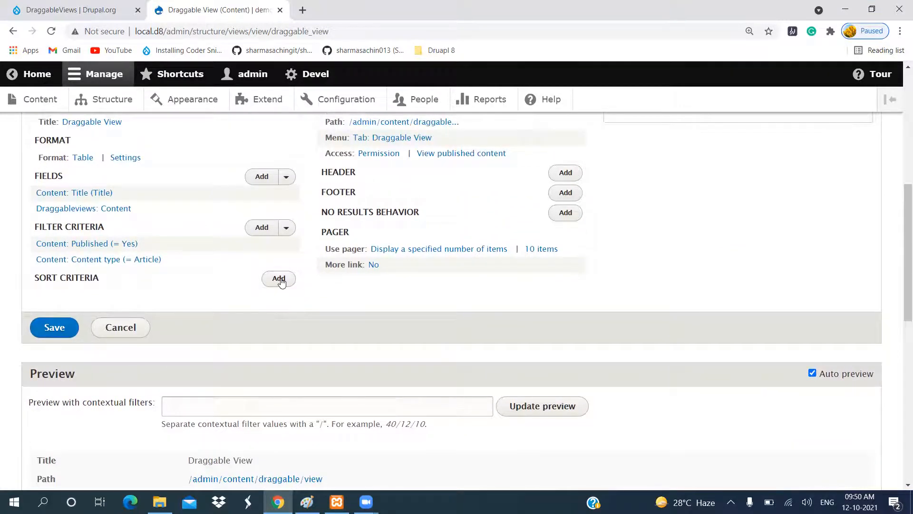
{"action": "left_click", "coordinate": [279, 279]}
{"action": "type", "text": "dr"}
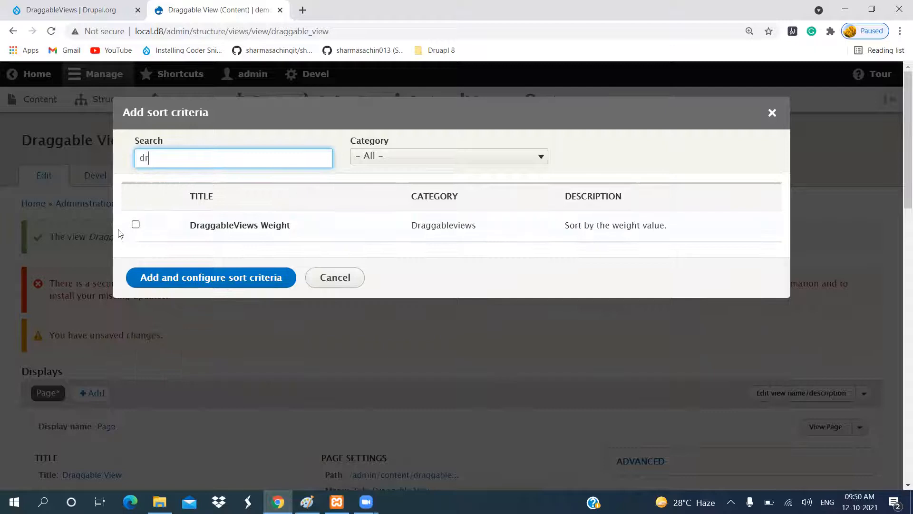
{"action": "left_click", "coordinate": [136, 224]}
{"action": "left_click", "coordinate": [220, 300]}
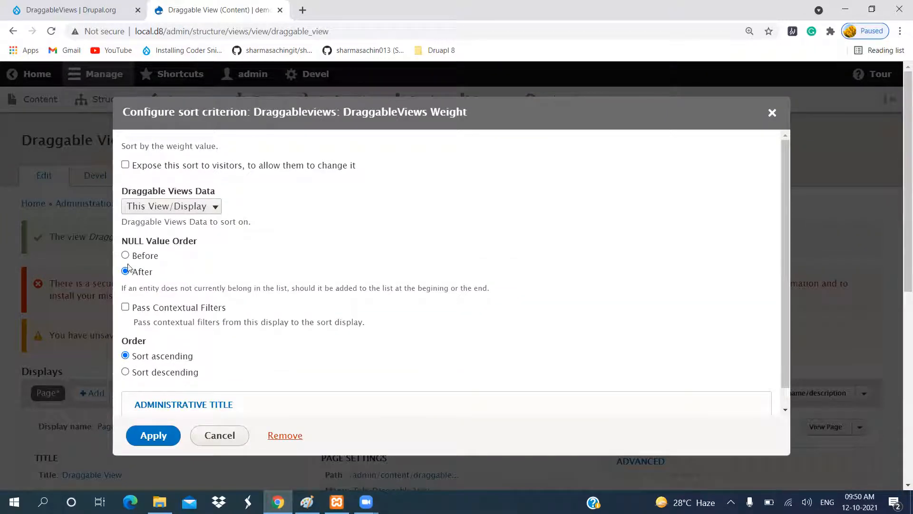
{"action": "left_click", "coordinate": [153, 436]}
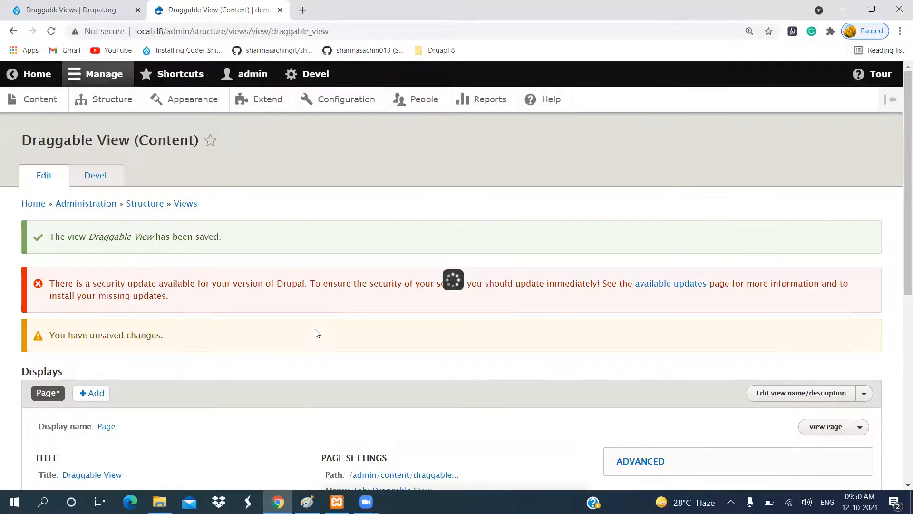
Move Aliquam Amet Appellatio Luctus Ymo to the first row of the preview table and save the order
{"action": "scroll", "coordinate": [315, 331], "scroll_direction": "down", "scroll_amount": 15}
{"action": "scroll", "coordinate": [44, 300], "scroll_direction": "up", "scroll_amount": 4}
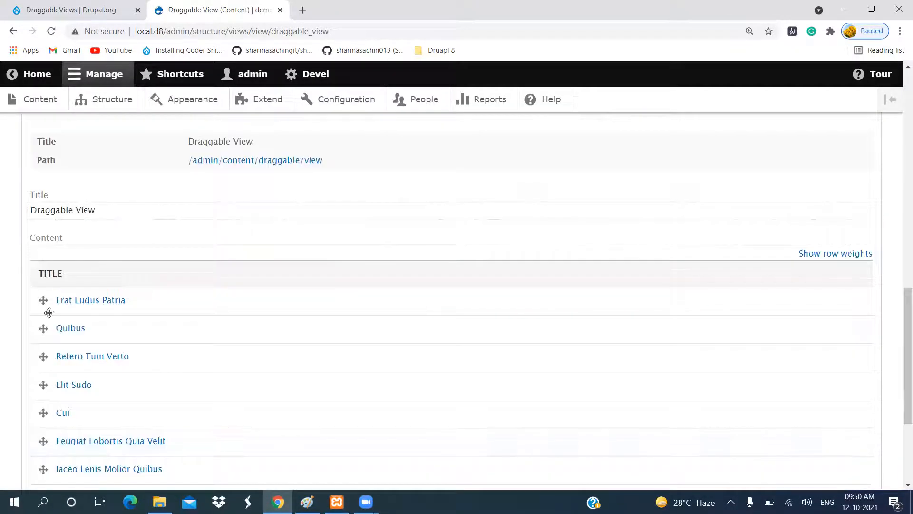
{"action": "scroll", "coordinate": [127, 350], "scroll_direction": "down", "scroll_amount": 3}
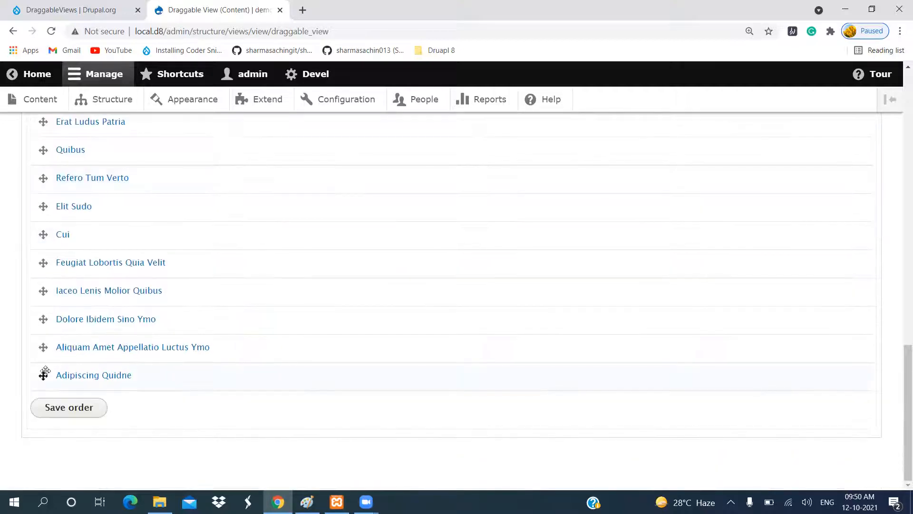
{"action": "left_click_drag", "start_coordinate": [43, 347], "coordinate": [52, 167]}
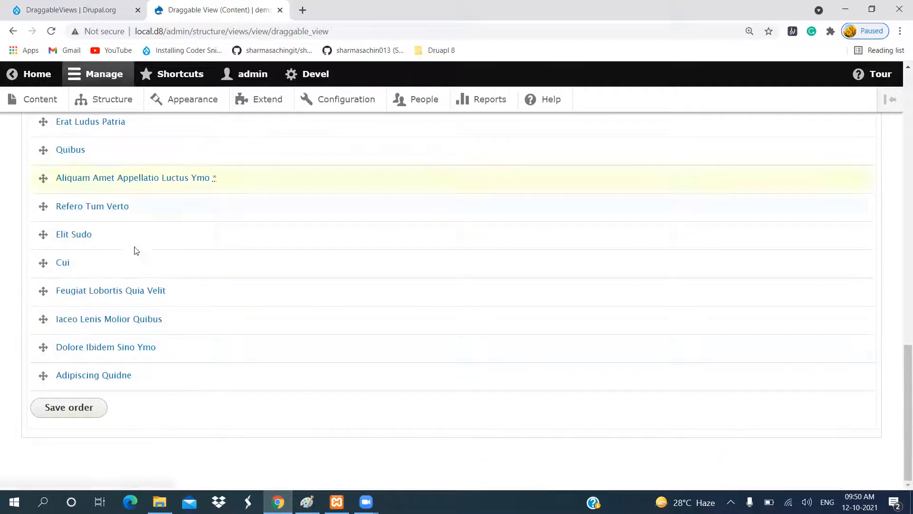
{"action": "scroll", "coordinate": [134, 250], "scroll_direction": "up", "scroll_amount": 3}
{"action": "left_click_drag", "start_coordinate": [43, 359], "coordinate": [24, 320]}
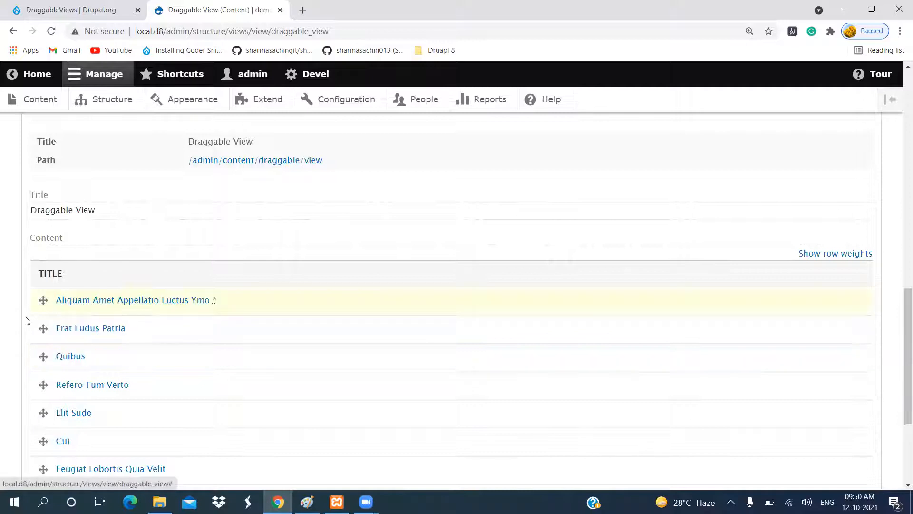
{"action": "scroll", "coordinate": [52, 381], "scroll_direction": "down", "scroll_amount": 5}
{"action": "left_click", "coordinate": [67, 408]}
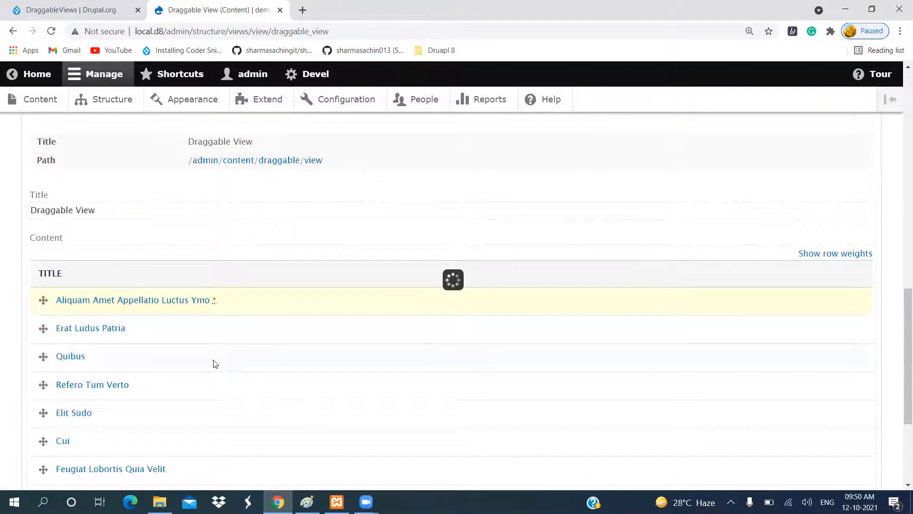
Update the preview and check the row order along with the view's fields and sort criteria
{"action": "left_click", "coordinate": [532, 415]}
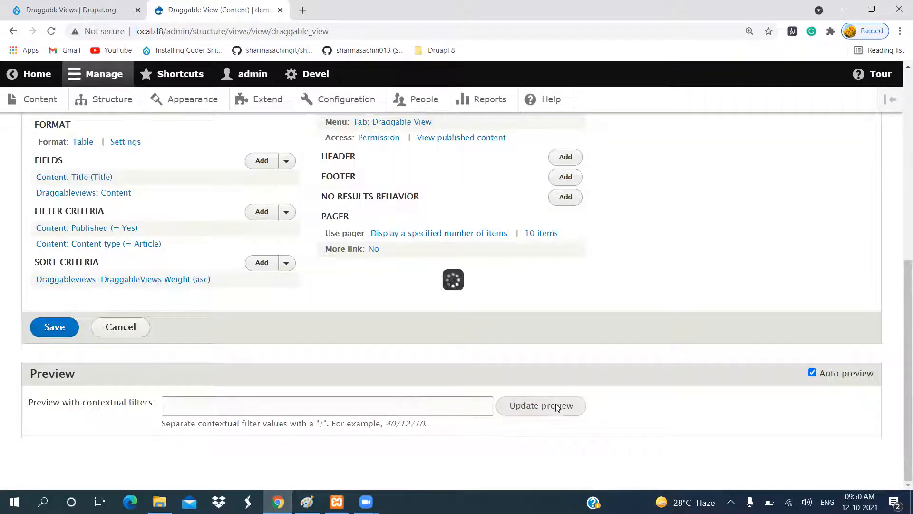
{"action": "scroll", "coordinate": [218, 290], "scroll_direction": "down", "scroll_amount": 1}
{"action": "scroll", "coordinate": [218, 291], "scroll_direction": "down", "scroll_amount": 4}
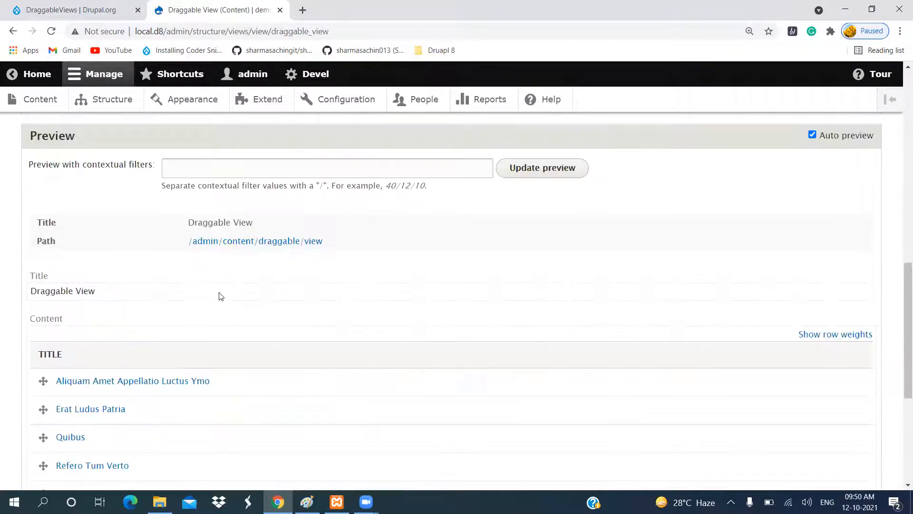
{"action": "scroll", "coordinate": [175, 202], "scroll_direction": "up", "scroll_amount": 13}
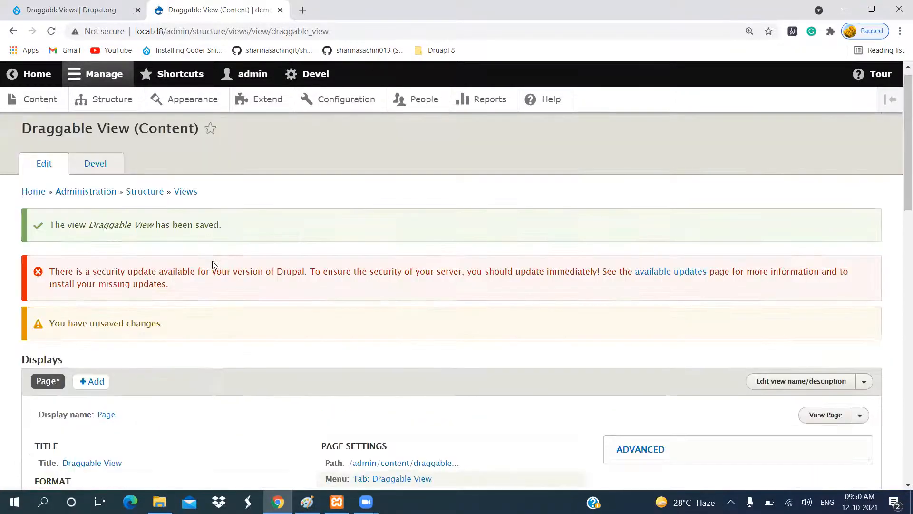
{"action": "scroll", "coordinate": [212, 263], "scroll_direction": "down", "scroll_amount": 6}
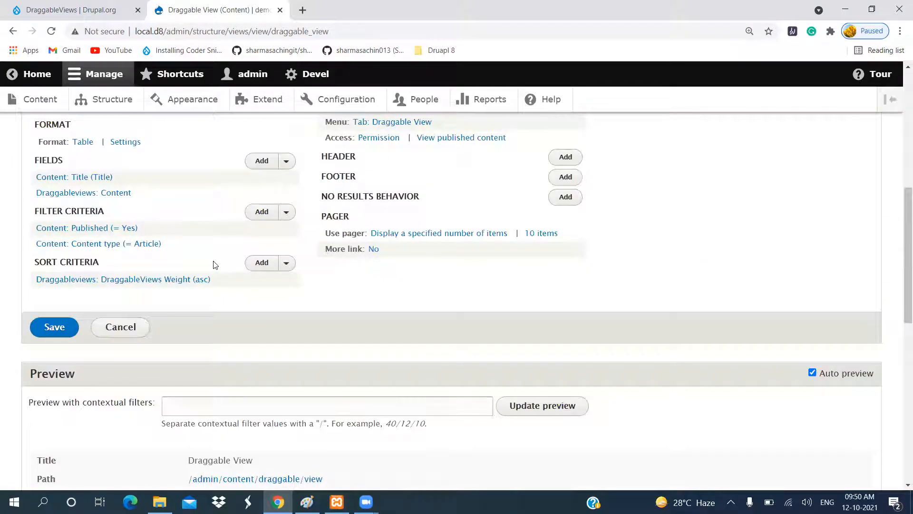
{"action": "scroll", "coordinate": [58, 336], "scroll_direction": "up", "scroll_amount": 4}
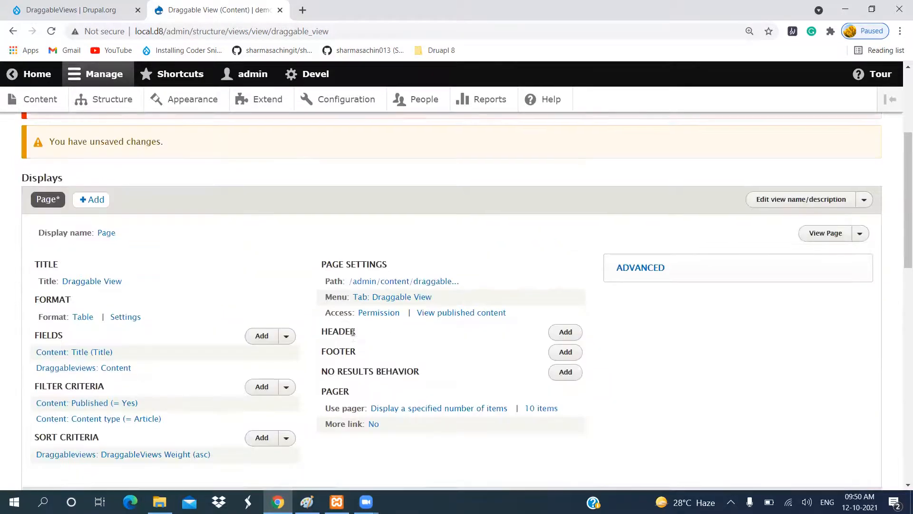
Save the Draggable View configuration
{"action": "scroll", "coordinate": [58, 336], "scroll_direction": "down", "scroll_amount": 4}
{"action": "left_click", "coordinate": [56, 330]}
{"action": "scroll", "coordinate": [618, 304], "scroll_direction": "up", "scroll_amount": 4}
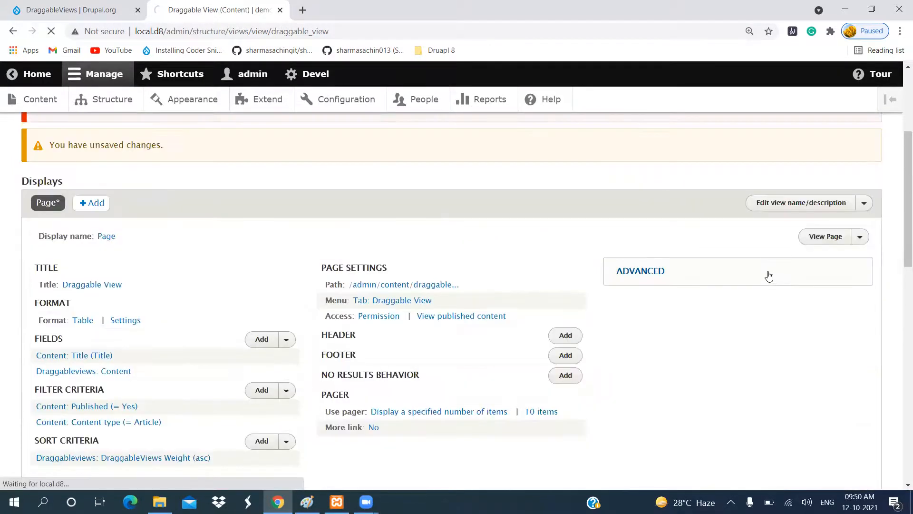
Open the view's page in a new tab and move the Elit Sudo row above Refero Tum Verto
{"action": "right_click", "coordinate": [827, 236]}
{"action": "left_click", "coordinate": [829, 245]}
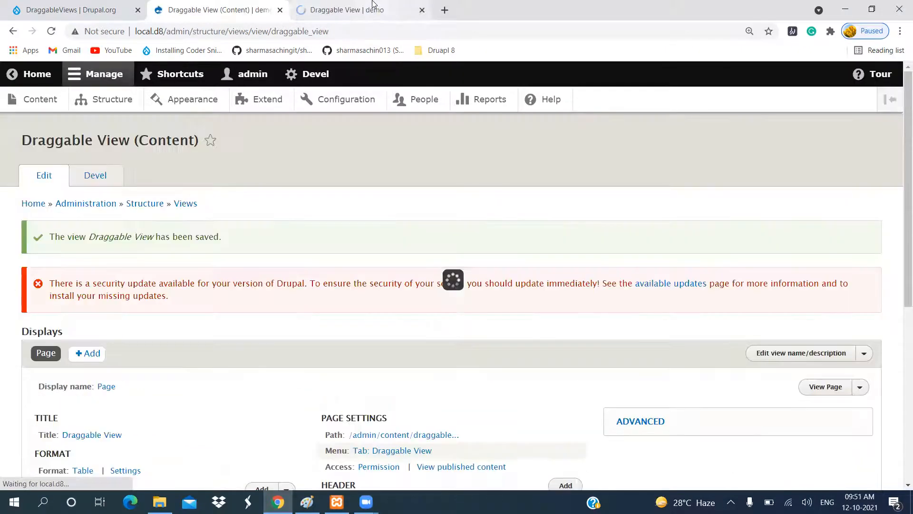
{"action": "left_click", "coordinate": [373, 4]}
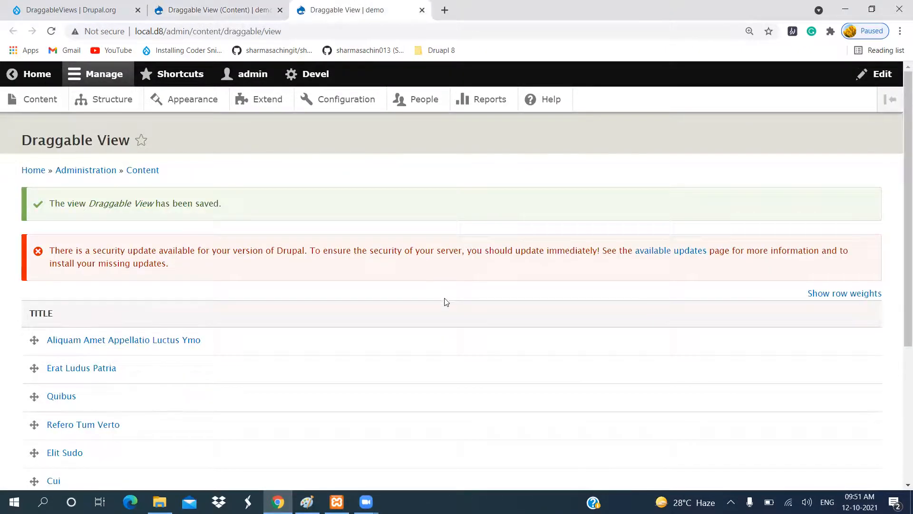
{"action": "scroll", "coordinate": [447, 303], "scroll_direction": "down", "scroll_amount": 3}
{"action": "scroll", "coordinate": [55, 363], "scroll_direction": "up", "scroll_amount": 3}
{"action": "scroll", "coordinate": [49, 351], "scroll_direction": "down", "scroll_amount": 3}
{"action": "left_click_drag", "start_coordinate": [31, 277], "coordinate": [76, 288]}
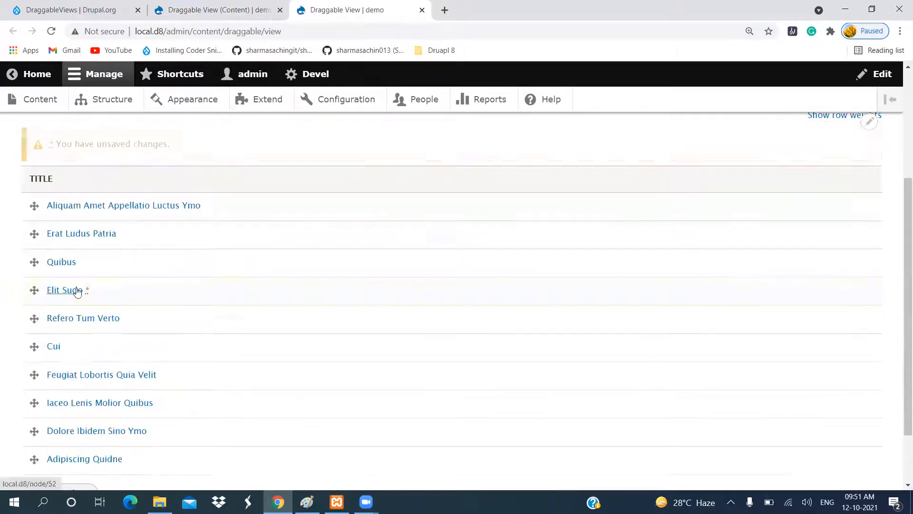
Add the Operations links field from the Content category to the Draggable View configuration
{"action": "left_click", "coordinate": [219, 10]}
{"action": "scroll", "coordinate": [347, 266], "scroll_direction": "down", "scroll_amount": 5}
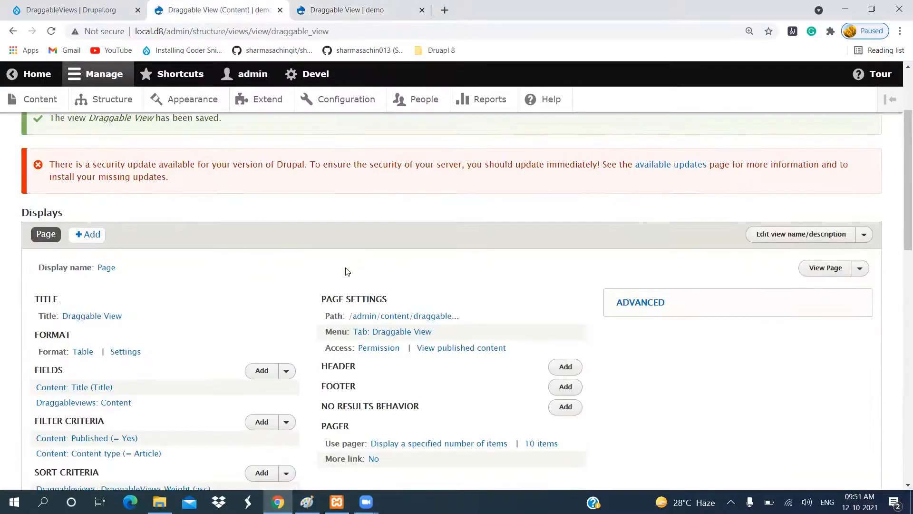
{"action": "left_click", "coordinate": [256, 255]}
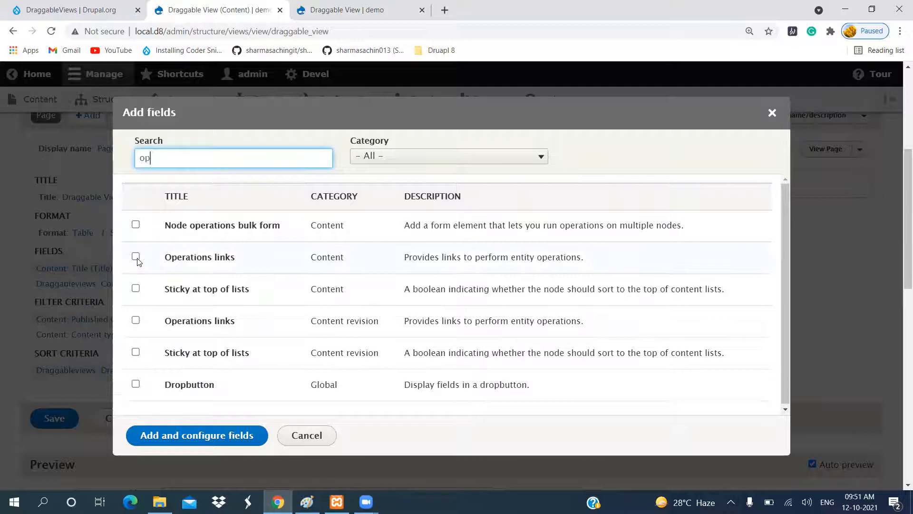
{"action": "left_click", "coordinate": [136, 257]}
{"action": "left_click", "coordinate": [188, 435]}
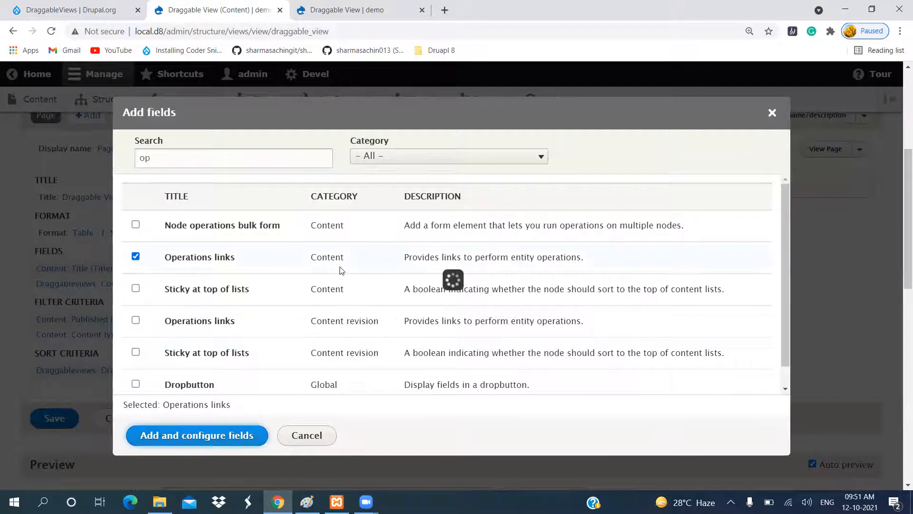
{"action": "left_click", "coordinate": [144, 435]}
Save the view with its Operations links field
{"action": "scroll", "coordinate": [414, 332], "scroll_direction": "down", "scroll_amount": 9}
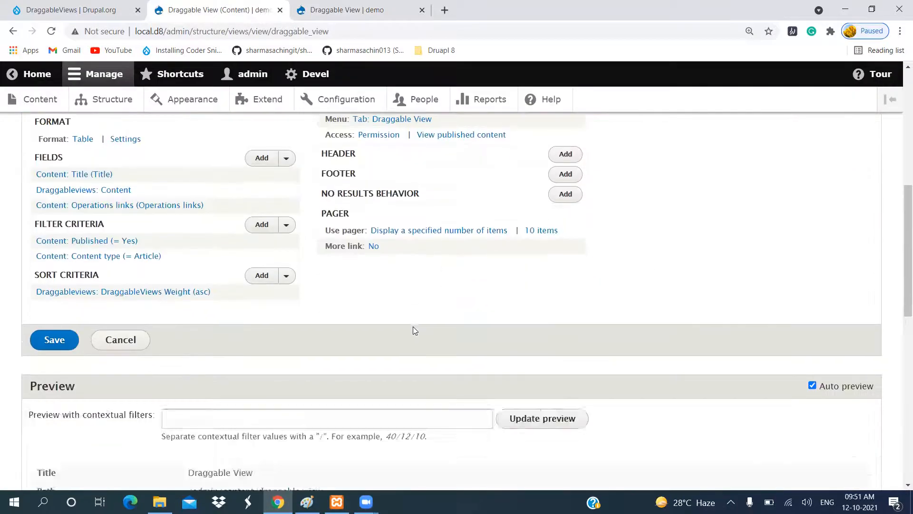
{"action": "scroll", "coordinate": [540, 333], "scroll_direction": "up", "scroll_amount": 6}
{"action": "left_click", "coordinate": [54, 340]}
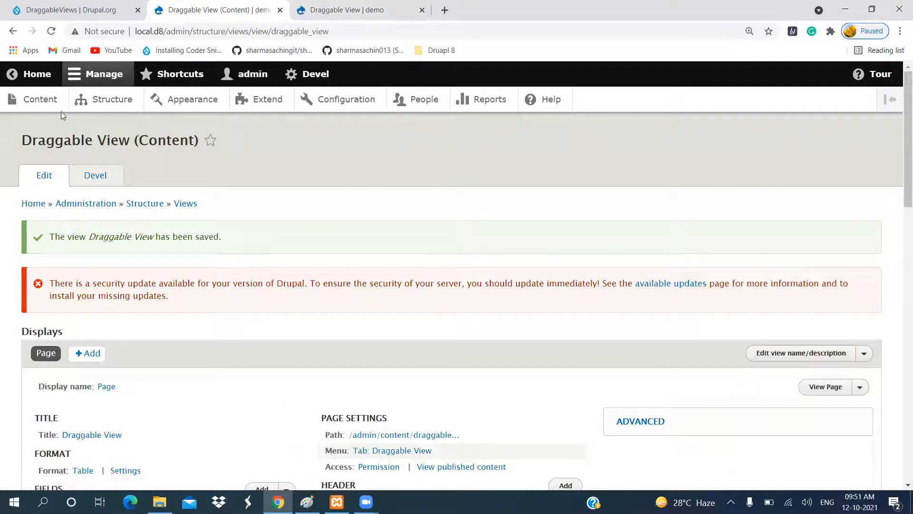
Close the old view page and check the Content administration page for a Draggable View tab
{"action": "left_click", "coordinate": [374, 4]}
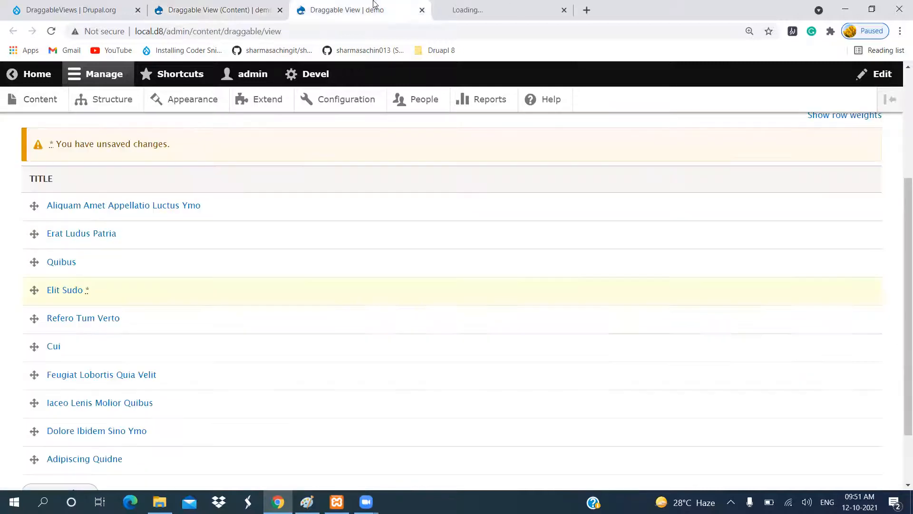
{"action": "left_click", "coordinate": [422, 10]}
{"action": "left_click", "coordinate": [204, 6]}
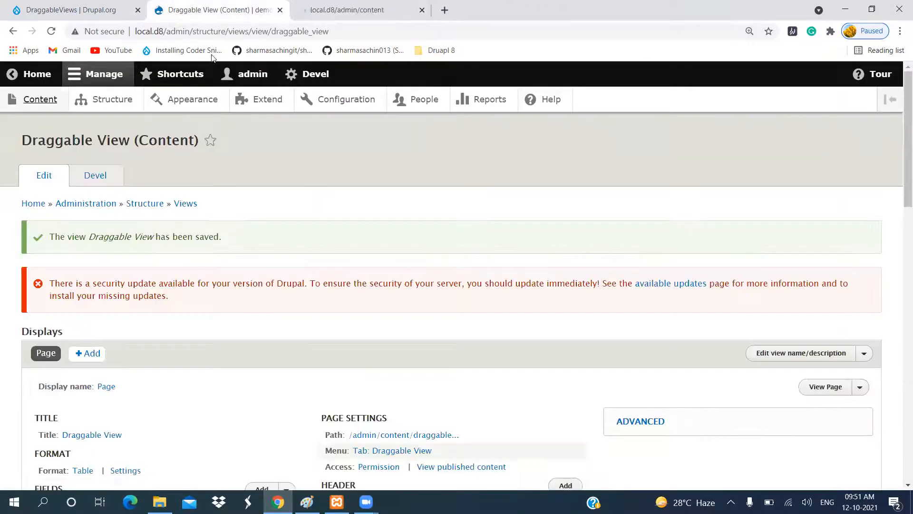
{"action": "left_click", "coordinate": [346, 4]}
{"action": "scroll", "coordinate": [433, 289], "scroll_direction": "down", "scroll_amount": 5}
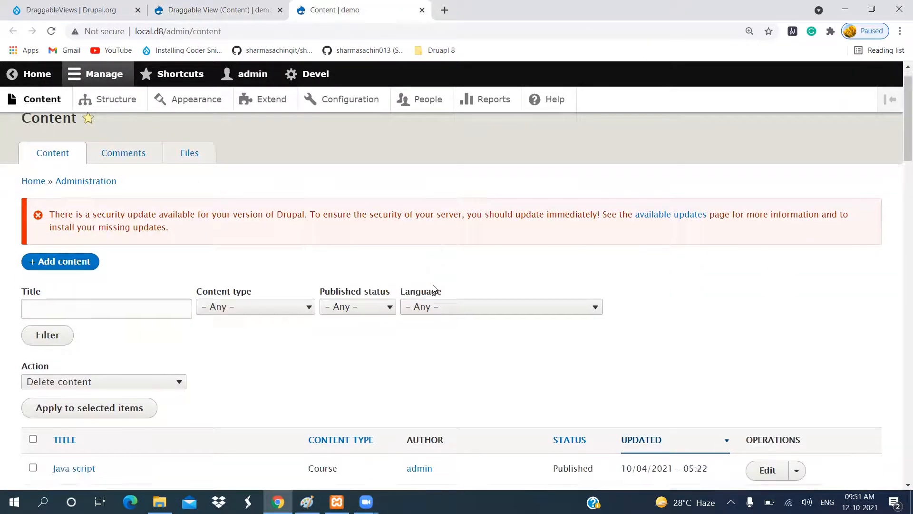
{"action": "scroll", "coordinate": [433, 289], "scroll_direction": "up", "scroll_amount": 5}
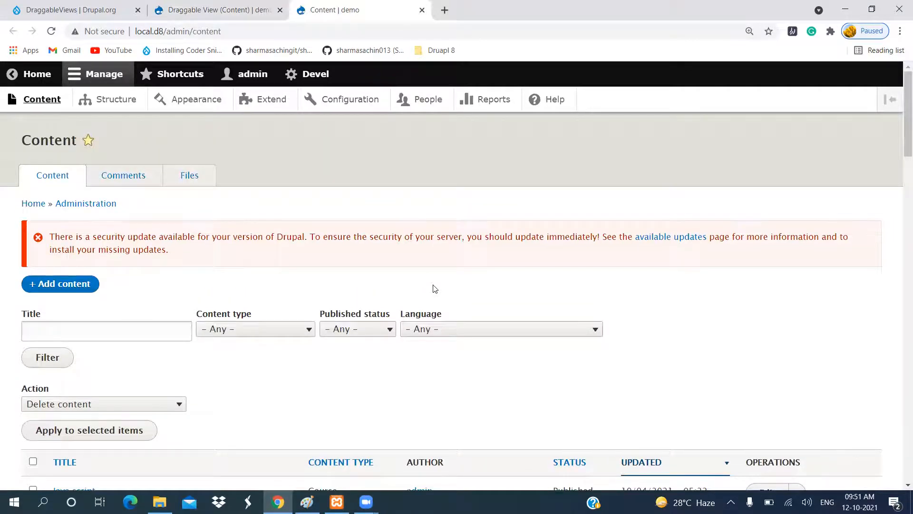
{"action": "scroll", "coordinate": [500, 273], "scroll_direction": "down", "scroll_amount": 3}
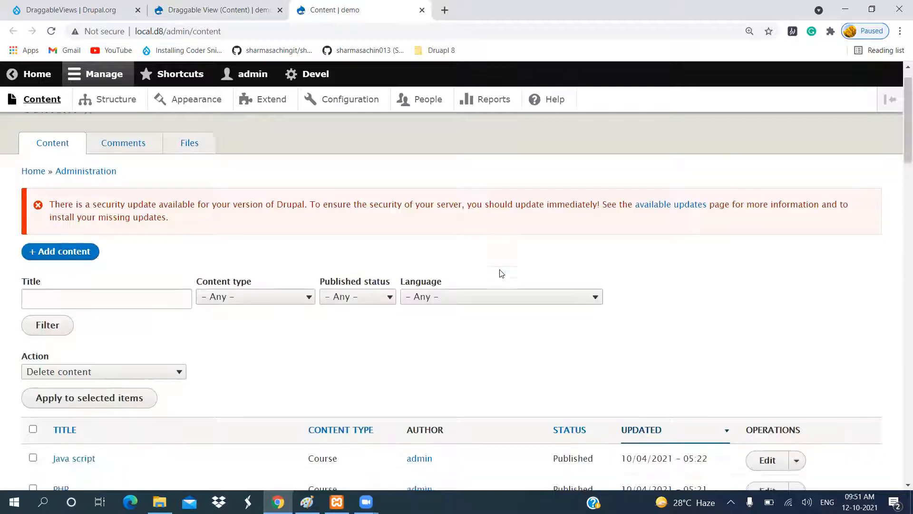
{"action": "scroll", "coordinate": [501, 273], "scroll_direction": "up", "scroll_amount": 3}
{"action": "scroll", "coordinate": [501, 272], "scroll_direction": "down", "scroll_amount": 5}
{"action": "scroll", "coordinate": [501, 273], "scroll_direction": "up", "scroll_amount": 5}
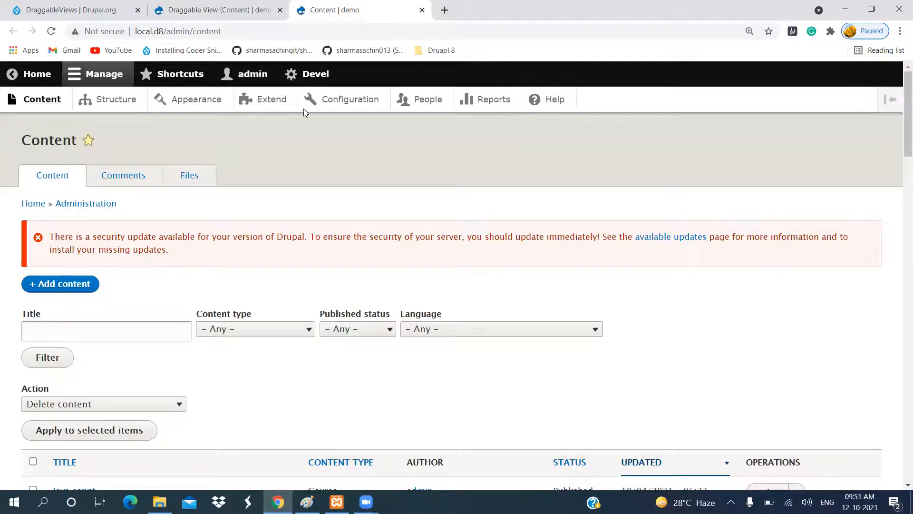
Check the page path in the view's configuration and close the setting without changing it
{"action": "left_click", "coordinate": [196, 10]}
{"action": "scroll", "coordinate": [529, 254], "scroll_direction": "down", "scroll_amount": 3}
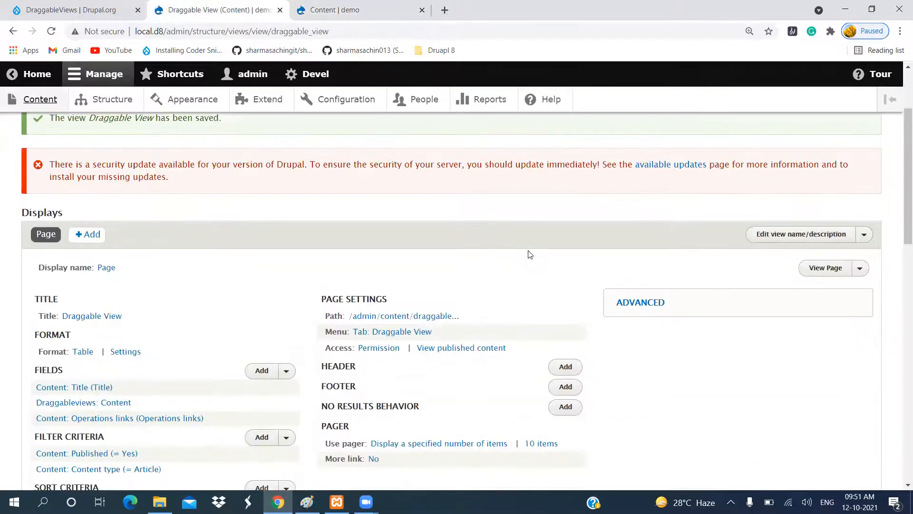
{"action": "left_click", "coordinate": [434, 316]}
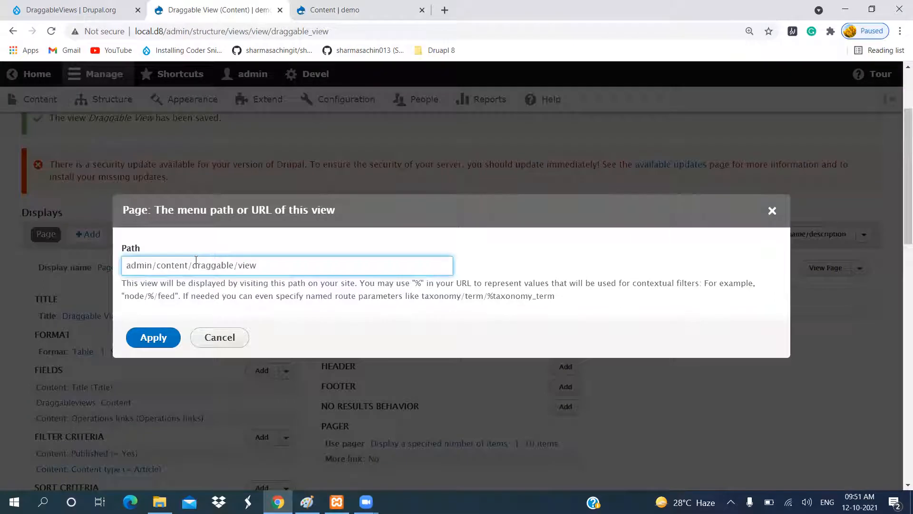
{"action": "left_click", "coordinate": [772, 211]}
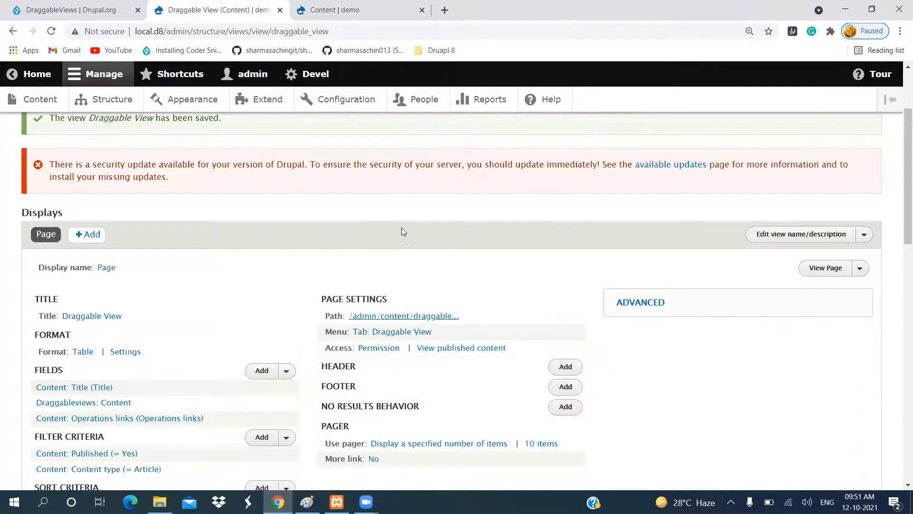
{"action": "scroll", "coordinate": [402, 227], "scroll_direction": "up", "scroll_amount": 3}
Recheck the Content administration page, close it, and open the view's page in a new tab
{"action": "left_click", "coordinate": [390, 5]}
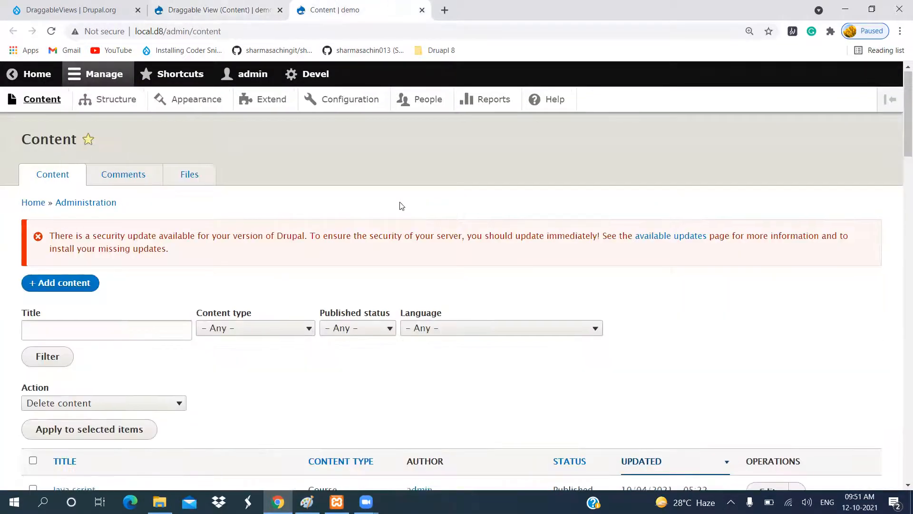
{"action": "scroll", "coordinate": [571, 326], "scroll_direction": "down", "scroll_amount": 9}
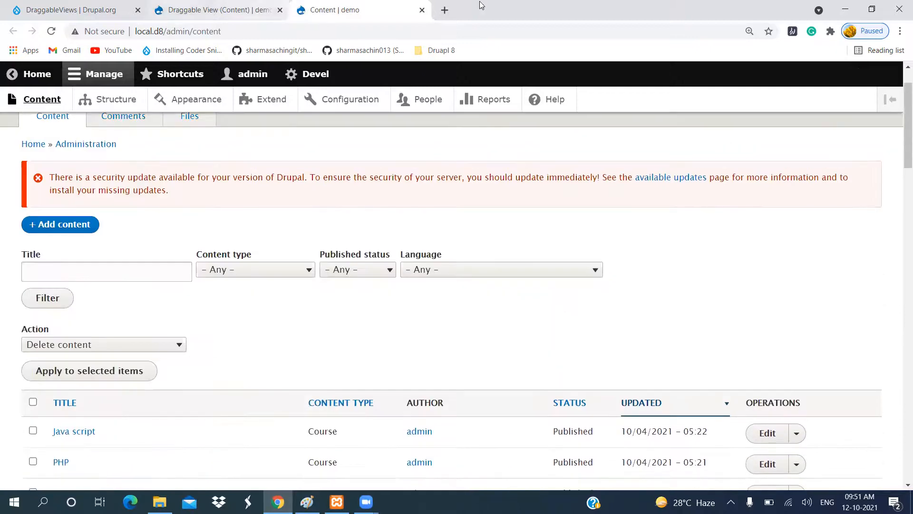
{"action": "left_click", "coordinate": [422, 9]}
{"action": "scroll", "coordinate": [523, 290], "scroll_direction": "down", "scroll_amount": 3}
{"action": "scroll", "coordinate": [524, 299], "scroll_direction": "up", "scroll_amount": 3}
{"action": "middle_click", "coordinate": [830, 386]}
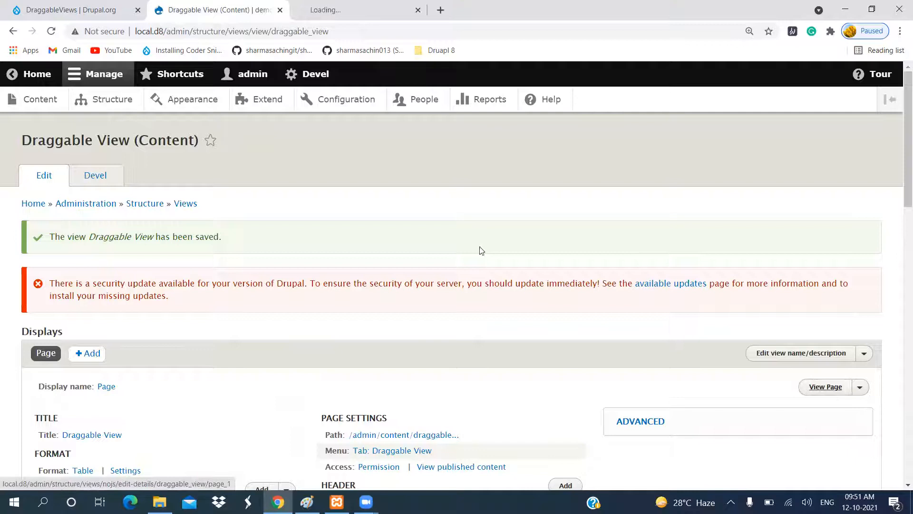
{"action": "left_click", "coordinate": [358, 13]}
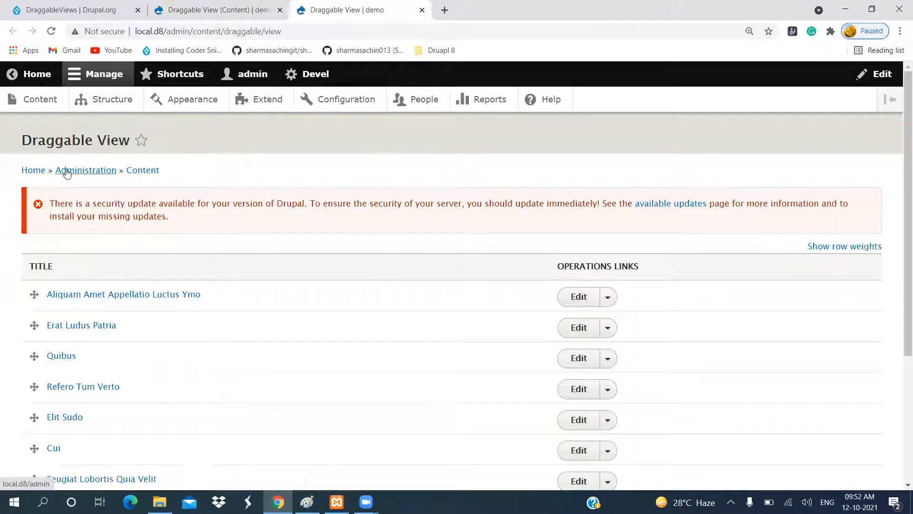
Open the Content administration page in another tab and look over its tabs and listing
{"action": "middle_click", "coordinate": [37, 102]}
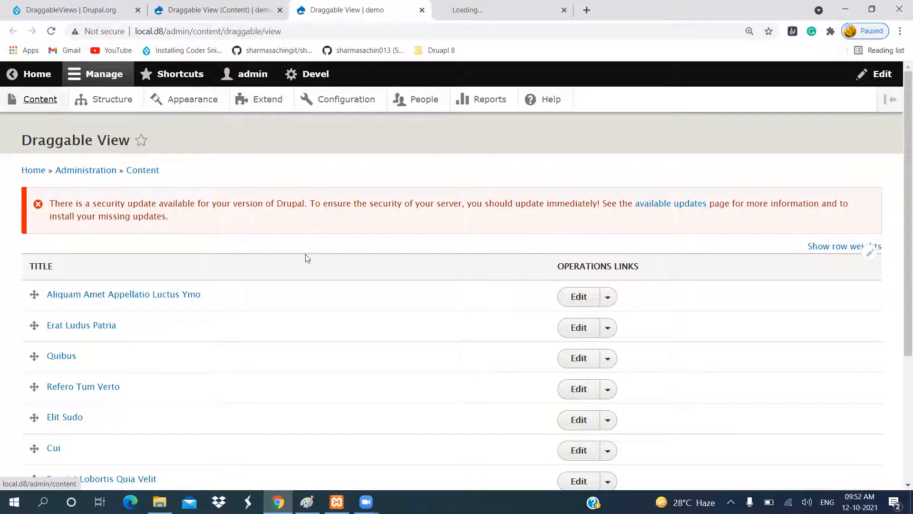
{"action": "left_click", "coordinate": [499, 10]}
{"action": "scroll", "coordinate": [529, 329], "scroll_direction": "down", "scroll_amount": 2}
{"action": "scroll", "coordinate": [529, 329], "scroll_direction": "up", "scroll_amount": 2}
{"action": "scroll", "coordinate": [294, 213], "scroll_direction": "down", "scroll_amount": 3}
{"action": "scroll", "coordinate": [294, 212], "scroll_direction": "up", "scroll_amount": 3}
Open the view page's menu item settings and look through the available parent menu items
{"action": "left_click", "coordinate": [243, 8]}
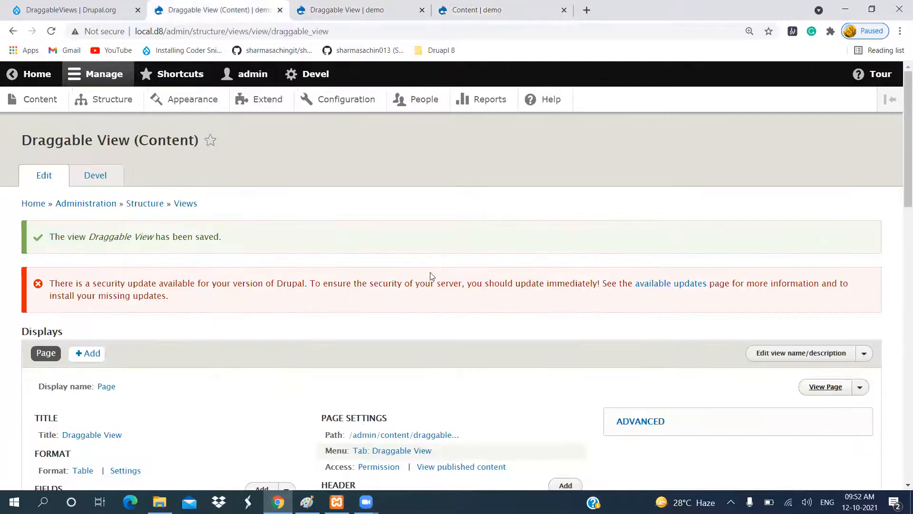
{"action": "scroll", "coordinate": [432, 276], "scroll_direction": "down", "scroll_amount": 3}
{"action": "left_click", "coordinate": [389, 273]}
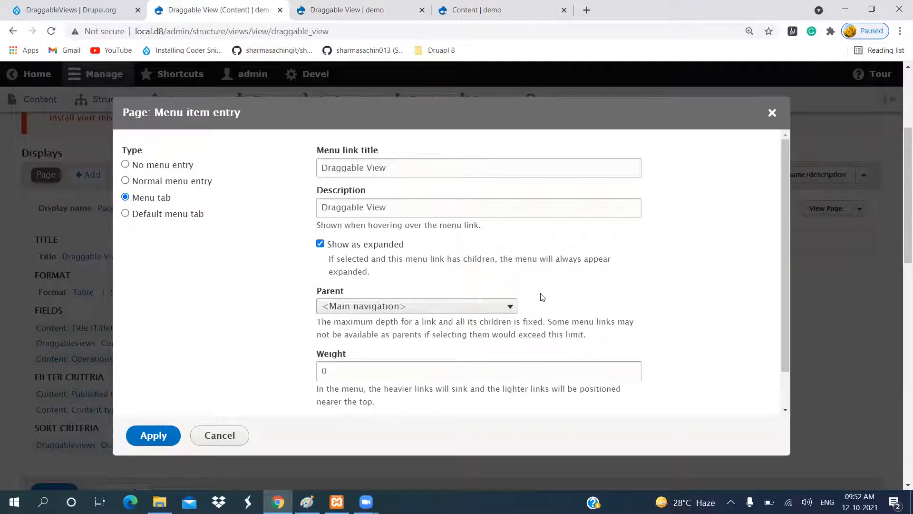
{"action": "left_click", "coordinate": [360, 307]}
{"action": "left_click", "coordinate": [359, 307]}
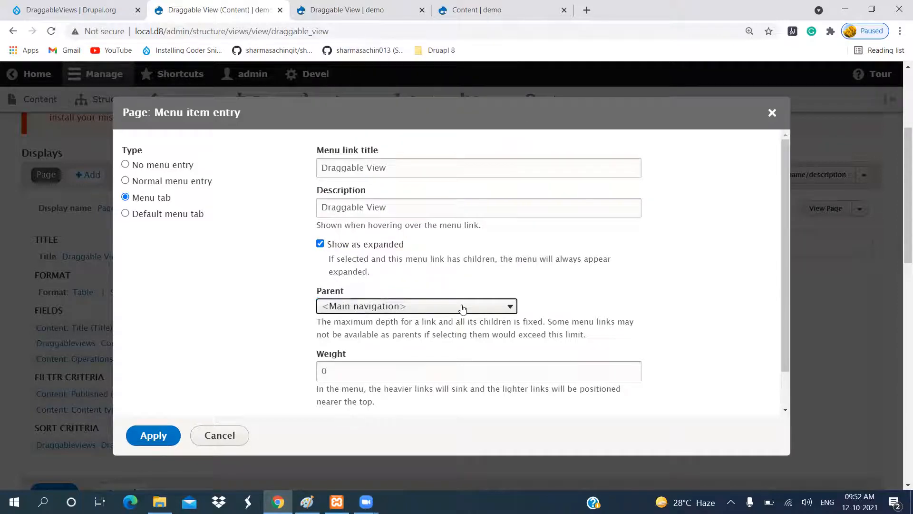
{"action": "left_click", "coordinate": [445, 308]}
{"action": "scroll", "coordinate": [488, 290], "scroll_direction": "down", "scroll_amount": 1}
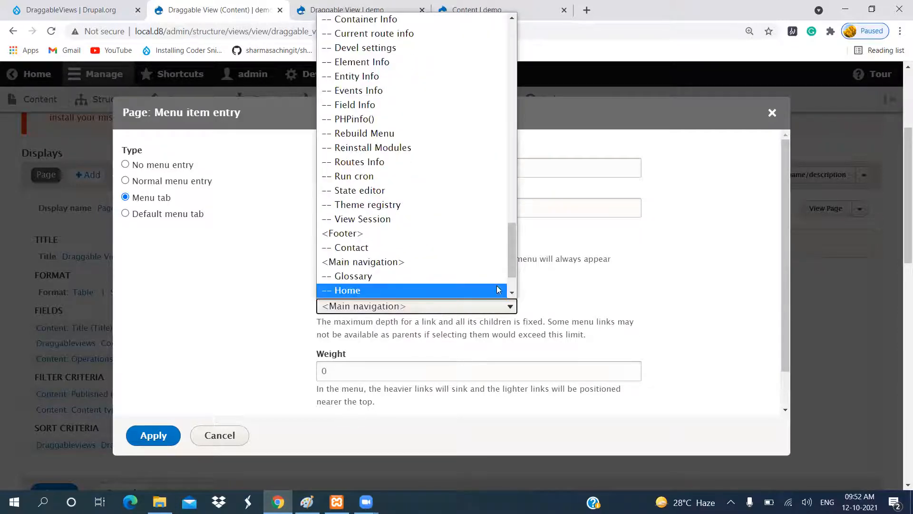
{"action": "left_click_drag", "start_coordinate": [512, 278], "coordinate": [514, 53]}
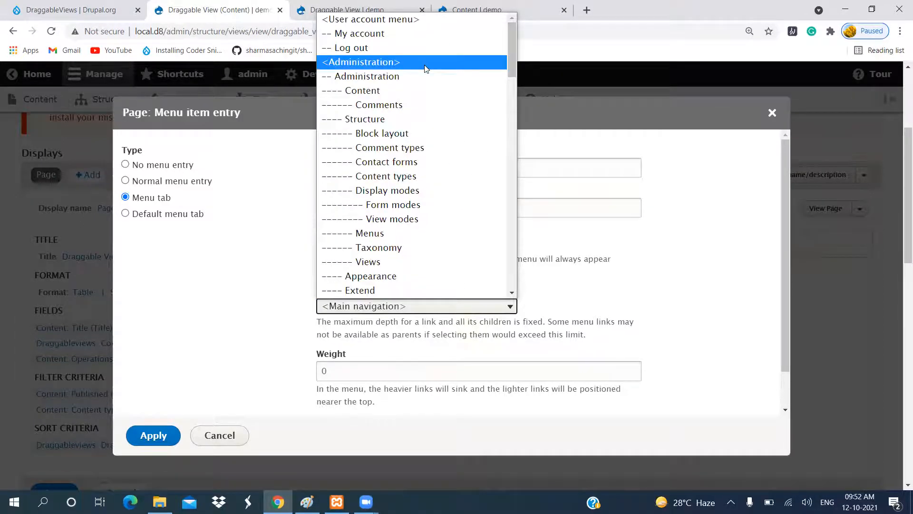
{"action": "left_click", "coordinate": [600, 271]}
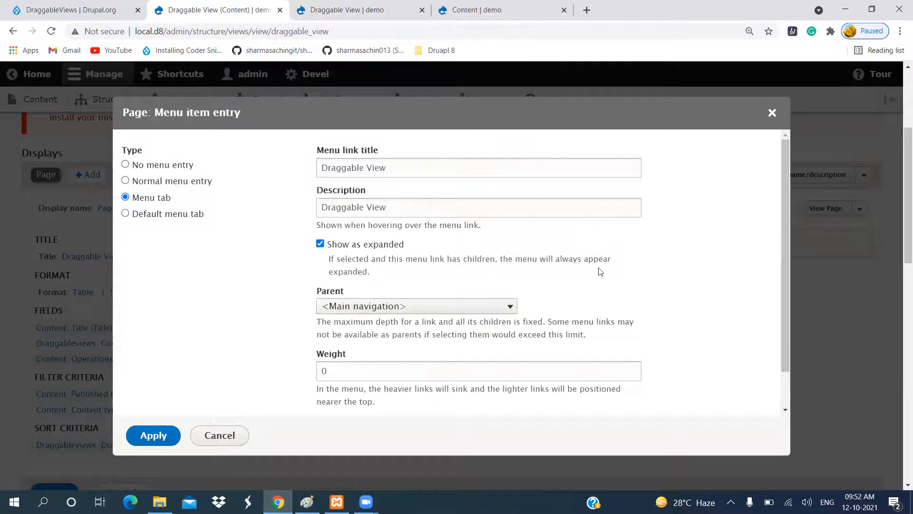
Set the menu tab's parent to Content under Administration and save the view
{"action": "left_click", "coordinate": [489, 308]}
{"action": "left_click_drag", "start_coordinate": [512, 261], "coordinate": [508, 47]}
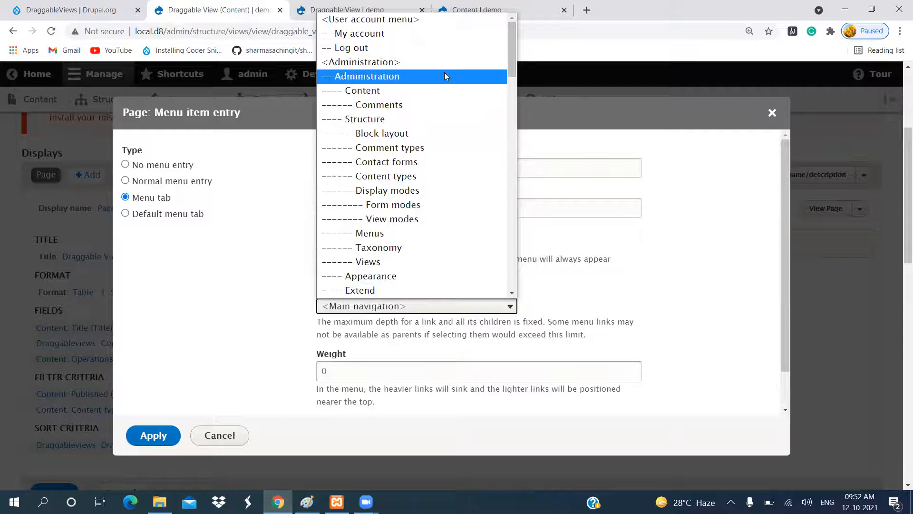
{"action": "left_click", "coordinate": [444, 86]}
{"action": "left_click", "coordinate": [138, 444]}
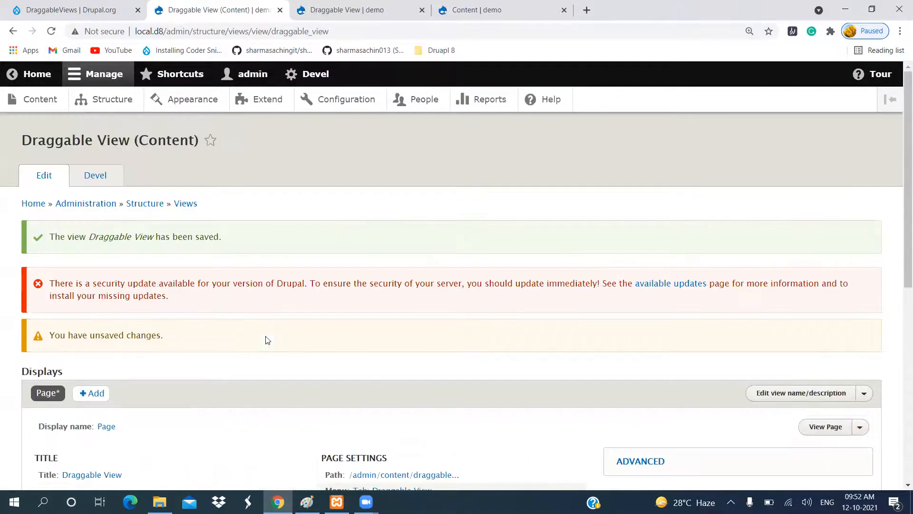
{"action": "scroll", "coordinate": [491, 310], "scroll_direction": "down", "scroll_amount": 8}
{"action": "left_click", "coordinate": [54, 328]}
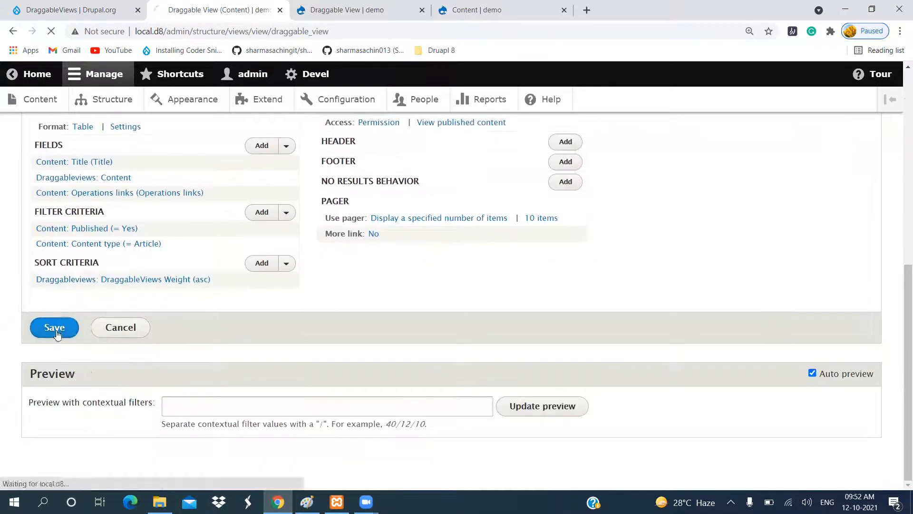
Go from the view's page to its parent Content page and check for the Draggable View tab
{"action": "left_click", "coordinate": [334, 6]}
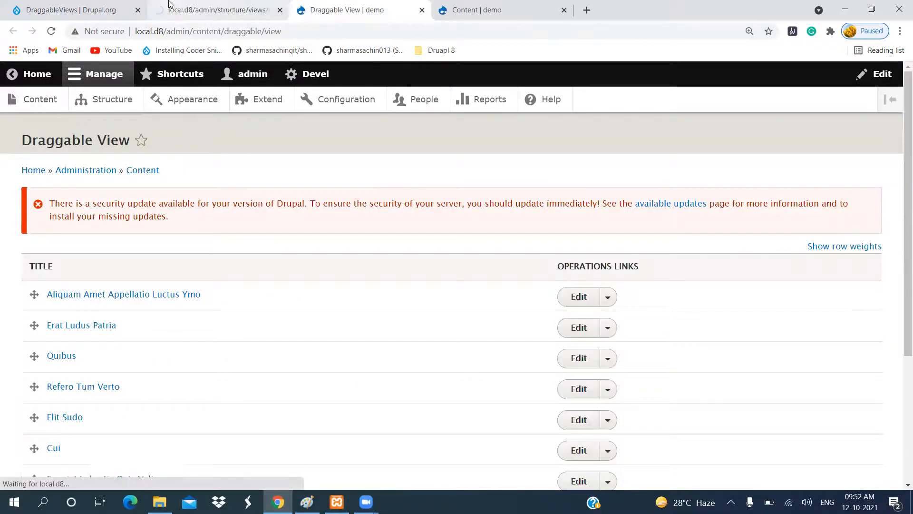
{"action": "left_click", "coordinate": [210, 9]}
{"action": "left_click", "coordinate": [345, 6]}
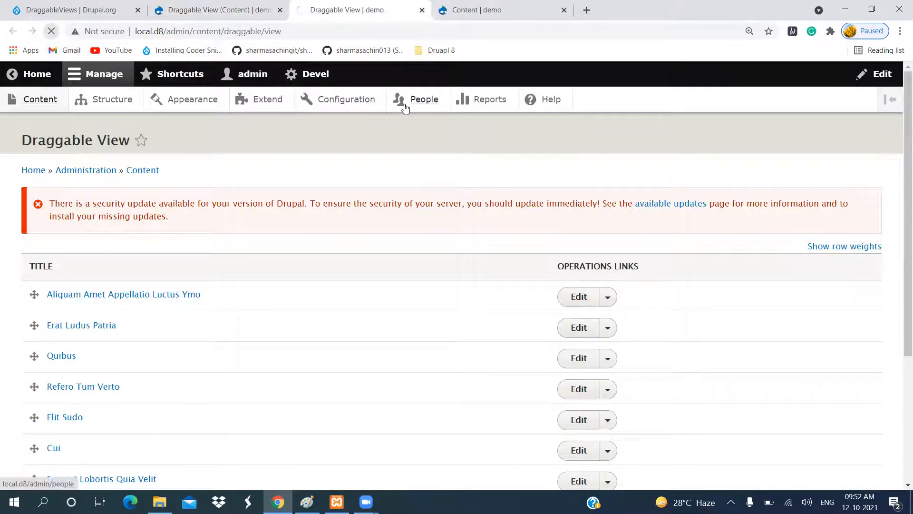
{"action": "left_click", "coordinate": [130, 171]}
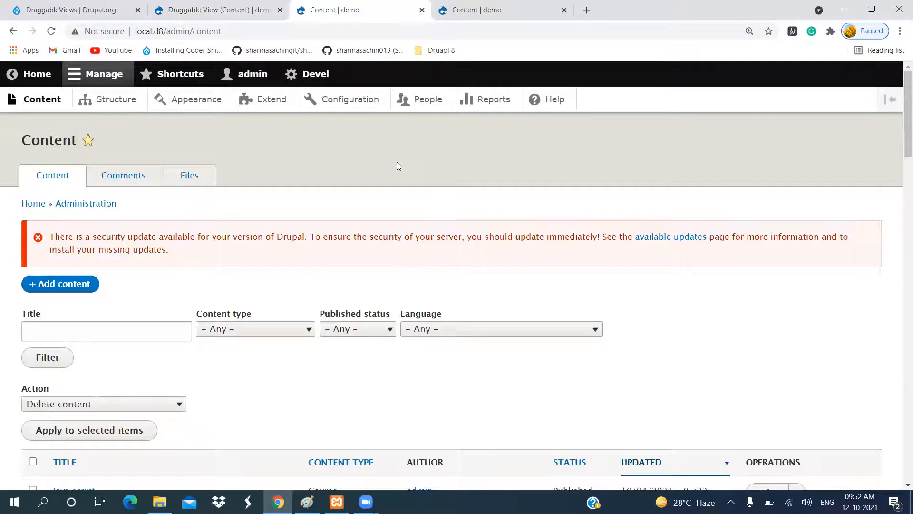
{"action": "scroll", "coordinate": [477, 253], "scroll_direction": "down", "scroll_amount": 5}
{"action": "scroll", "coordinate": [478, 253], "scroll_direction": "up", "scroll_amount": 5}
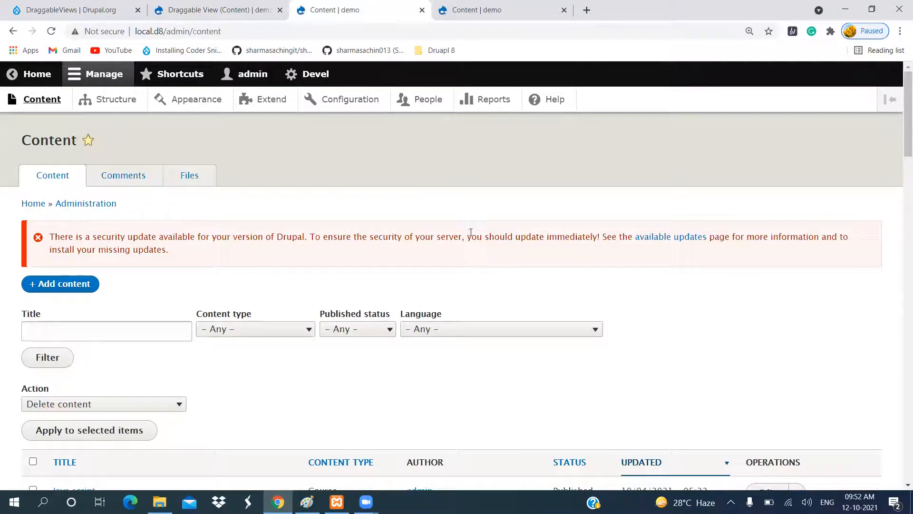
Open the Configuration page in a separate tab, find the Performance entry under Development and open it
{"action": "left_click", "coordinate": [354, 101], "text": "ctrl"}
{"action": "scroll", "coordinate": [461, 113], "scroll_direction": "down", "scroll_amount": 1}
{"action": "scroll", "coordinate": [461, 112], "scroll_direction": "down", "scroll_amount": 5}
{"action": "scroll", "coordinate": [461, 113], "scroll_direction": "up", "scroll_amount": 2}
{"action": "left_click", "coordinate": [534, 5]}
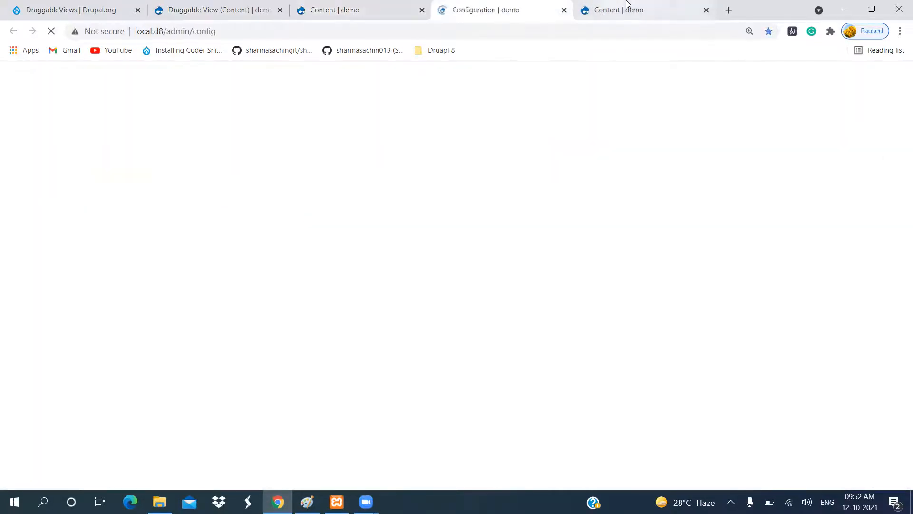
{"action": "left_click", "coordinate": [628, 6]}
{"action": "left_click", "coordinate": [459, 6]}
{"action": "key", "text": "ctrl+f"}
{"action": "type", "text": "perf"}
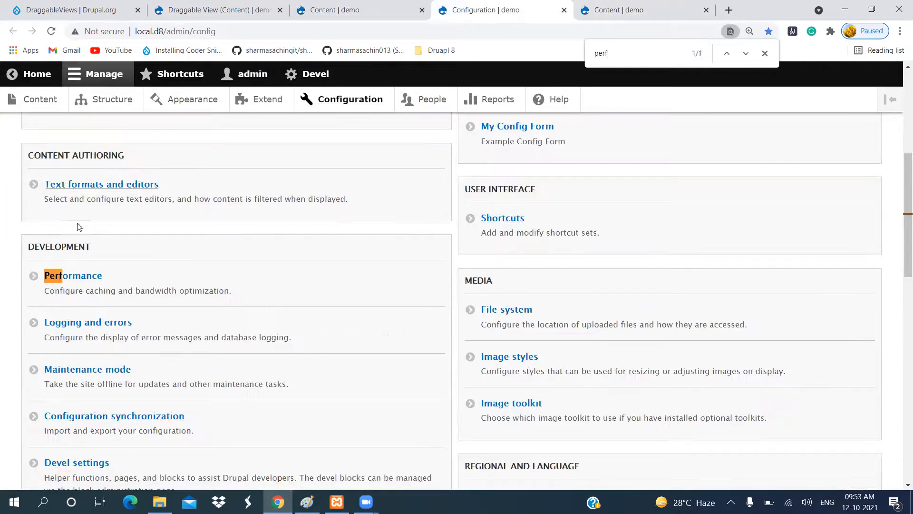
{"action": "left_click", "coordinate": [69, 275]}
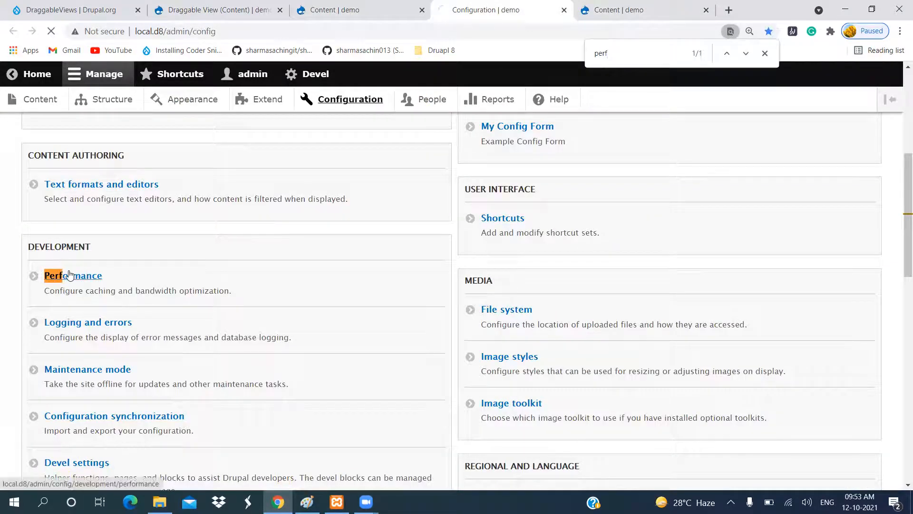
Clear all of the site's caches and reload the Content administration page
{"action": "left_click", "coordinate": [80, 279]}
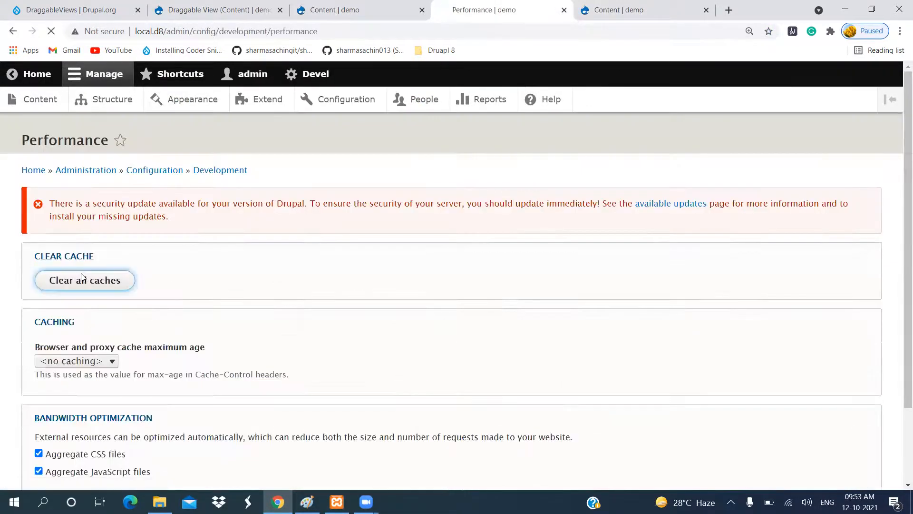
{"action": "left_click", "coordinate": [606, 3]}
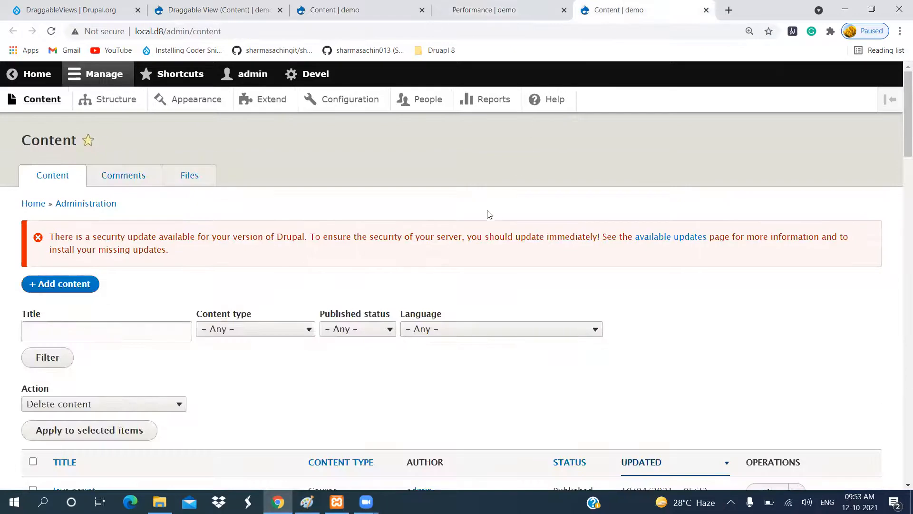
{"action": "left_click", "coordinate": [57, 32]}
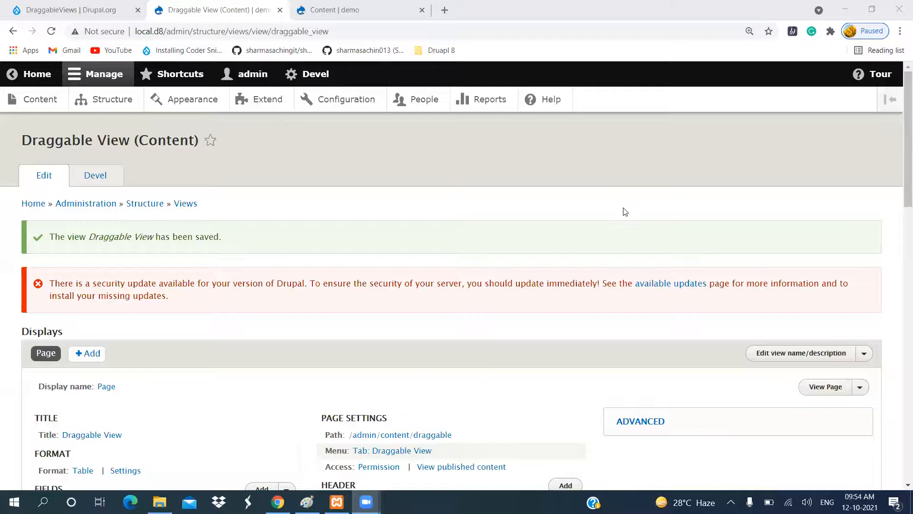
Examine the path setting of the Draggable View page, especially its last segment, and close it without changes
{"action": "scroll", "coordinate": [614, 214], "scroll_direction": "down", "scroll_amount": 4}
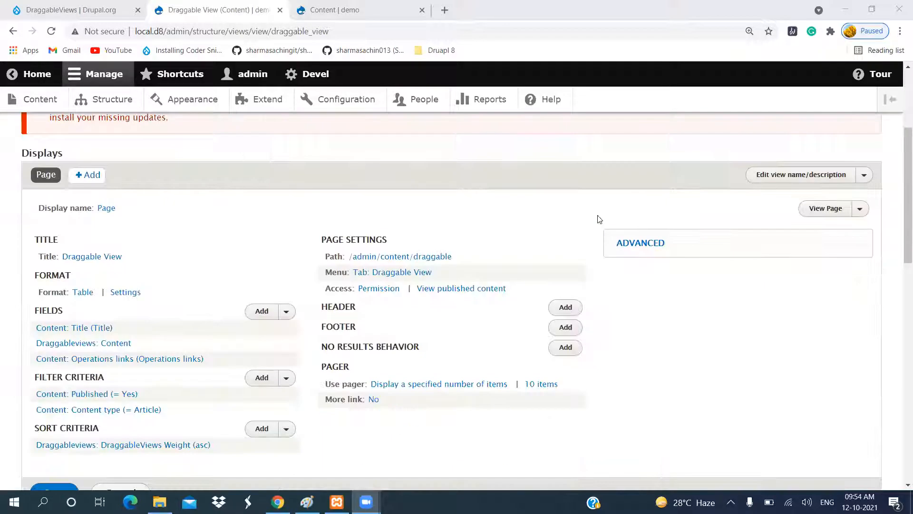
{"action": "left_click", "coordinate": [383, 257]}
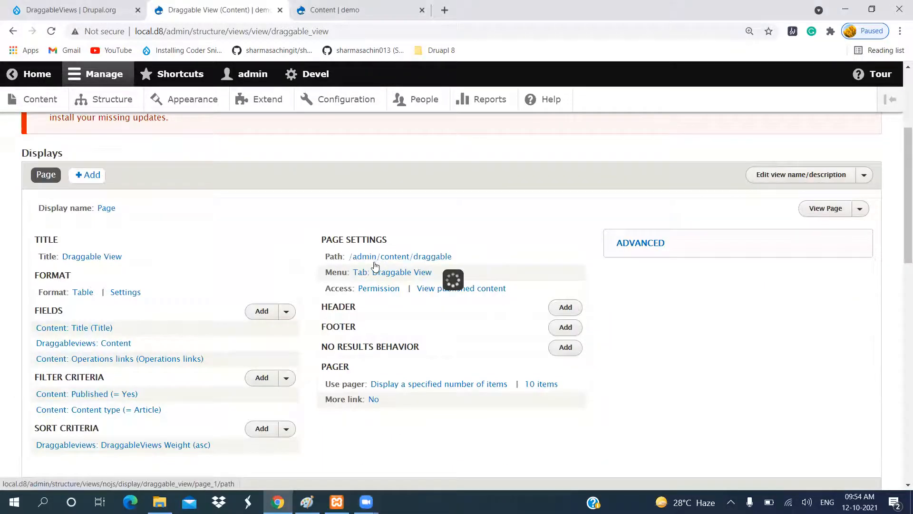
{"action": "left_click_drag", "start_coordinate": [245, 266], "coordinate": [127, 266]}
{"action": "left_click", "coordinate": [218, 265]}
{"action": "left_click_drag", "start_coordinate": [192, 265], "coordinate": [257, 265]}
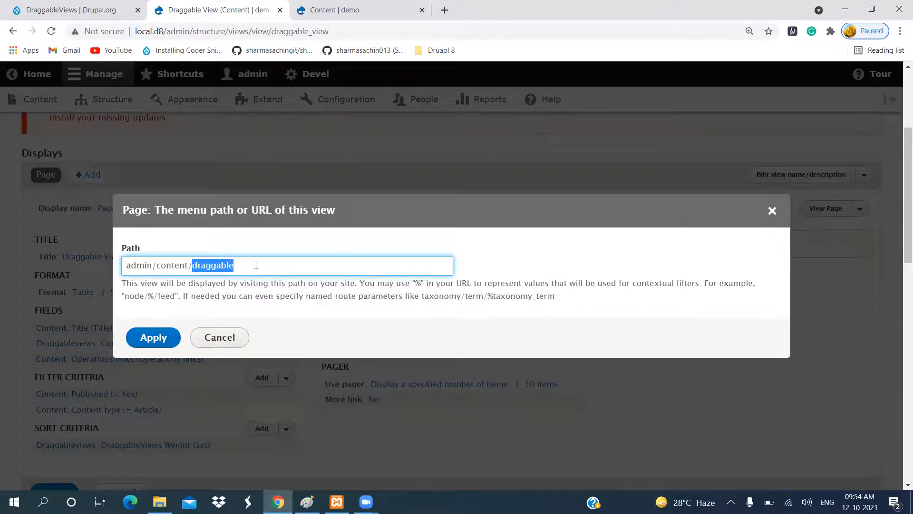
{"action": "left_click", "coordinate": [771, 211]}
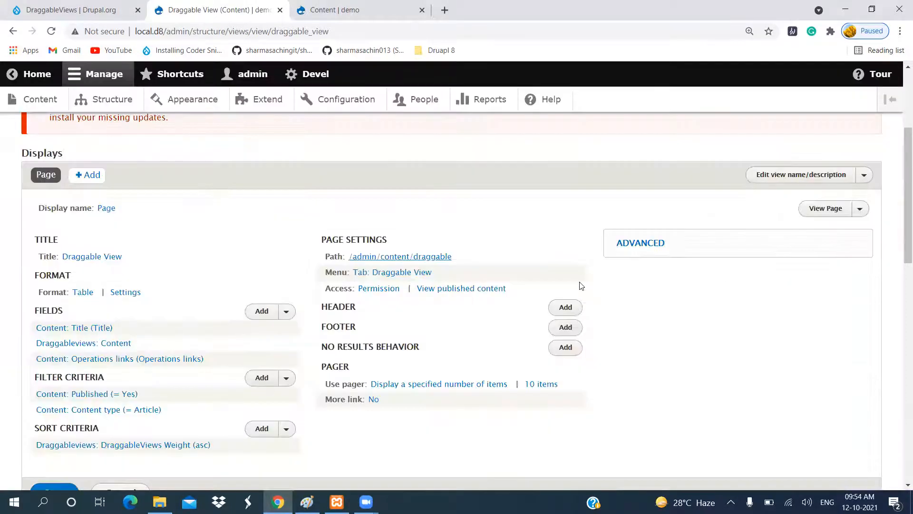
Open the Draggable View tab from the Content administration page and look over its list of articles
{"action": "scroll", "coordinate": [581, 286], "scroll_direction": "up", "scroll_amount": 3}
{"action": "left_click", "coordinate": [365, 11]}
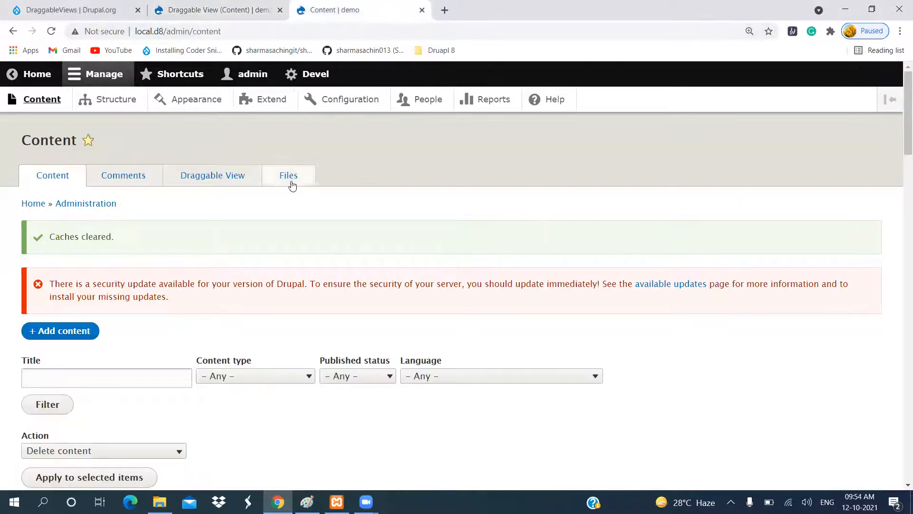
{"action": "left_click", "coordinate": [224, 180]}
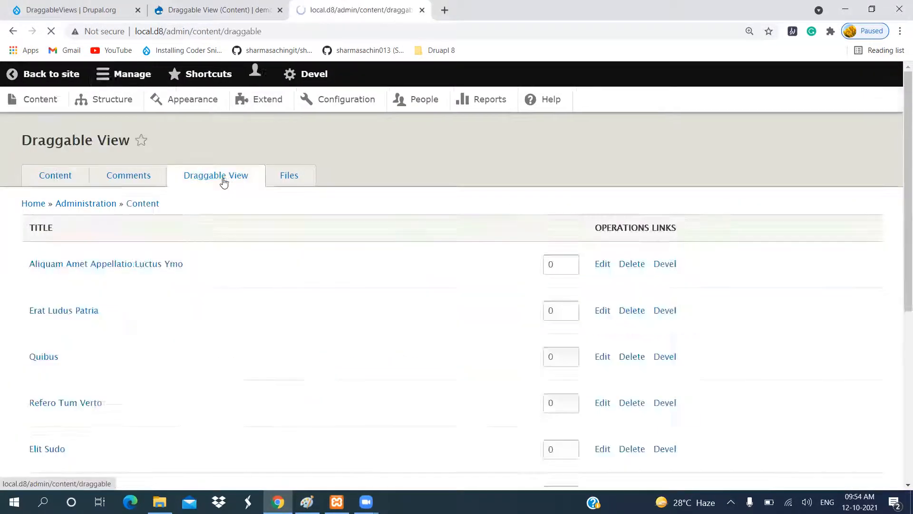
{"action": "scroll", "coordinate": [429, 249], "scroll_direction": "down", "scroll_amount": 4}
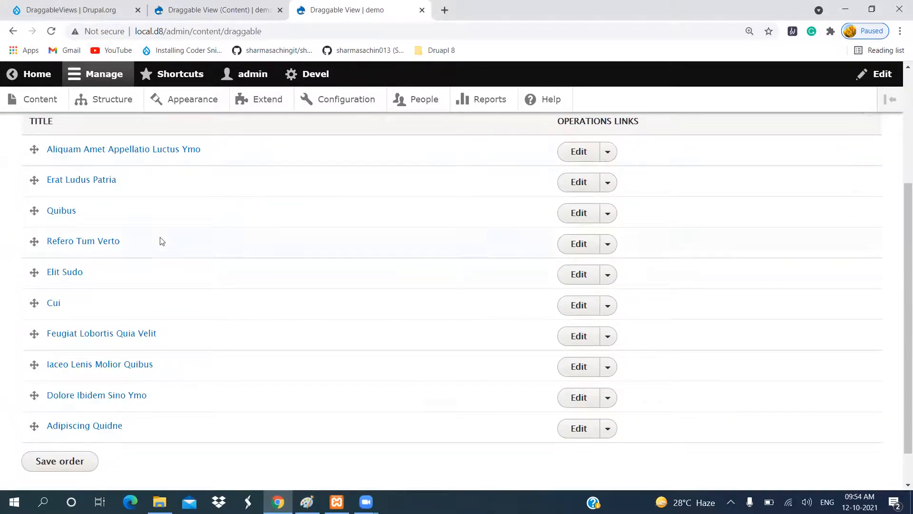
Move Cui directly below Erat Ludus Patria and Aliquam Amet Appellatio Luctus Ymo directly below Quibus, save the order, and check the list
{"action": "left_click_drag", "start_coordinate": [36, 302], "coordinate": [130, 288]}
{"action": "scroll", "coordinate": [130, 288], "scroll_direction": "down", "scroll_amount": 2}
{"action": "left_click", "coordinate": [71, 417]}
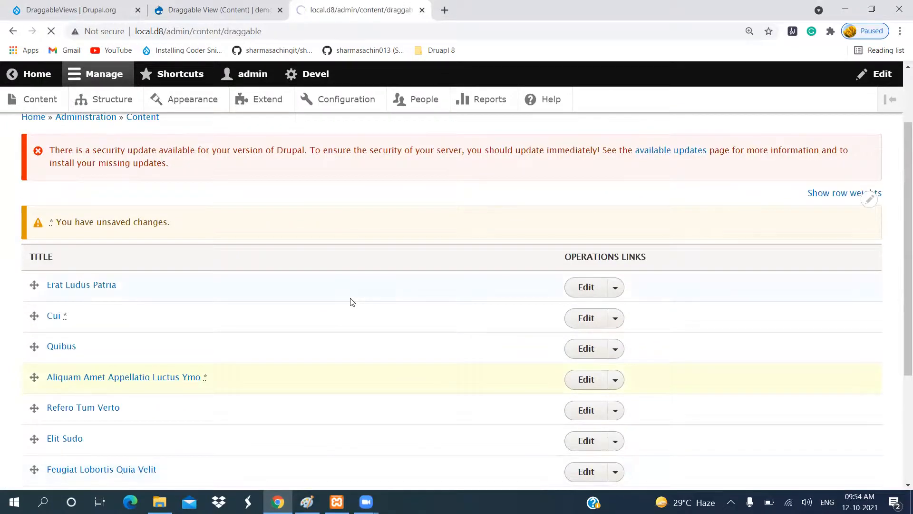
{"action": "scroll", "coordinate": [352, 302], "scroll_direction": "down", "scroll_amount": 5}
{"action": "scroll", "coordinate": [352, 302], "scroll_direction": "up", "scroll_amount": 3}
{"action": "scroll", "coordinate": [352, 302], "scroll_direction": "down", "scroll_amount": 2}
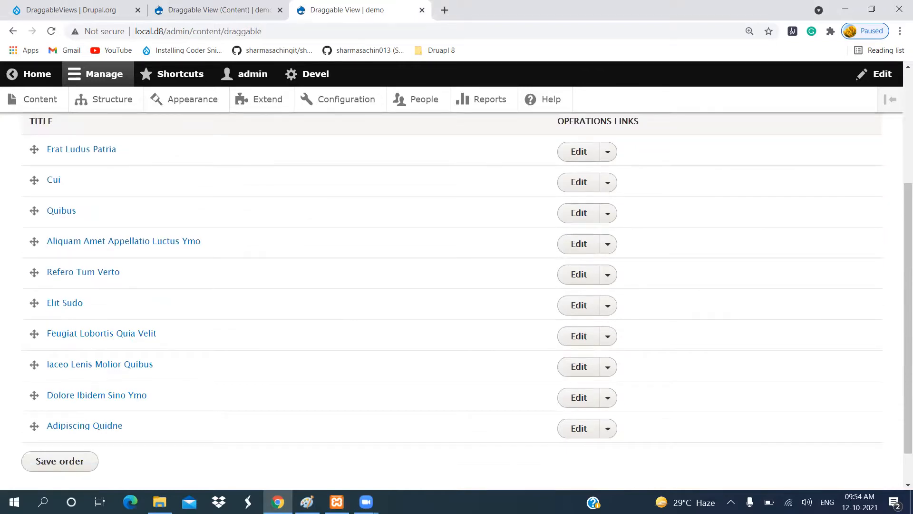